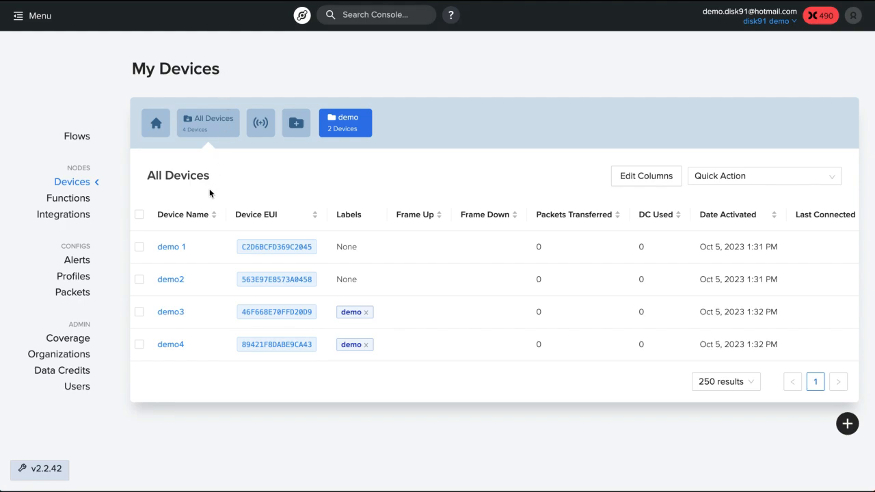
Show the flows configured in the legacy Helium console
click(78, 139)
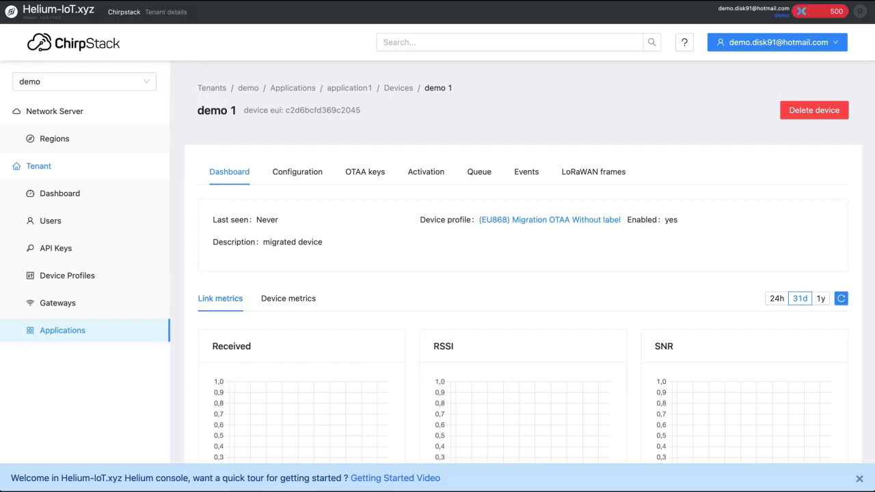
In the Helium-IoT.xyz console, open the migration from legacy, enter the legacy API key and connect to Helium IoT.eu
click(860, 12)
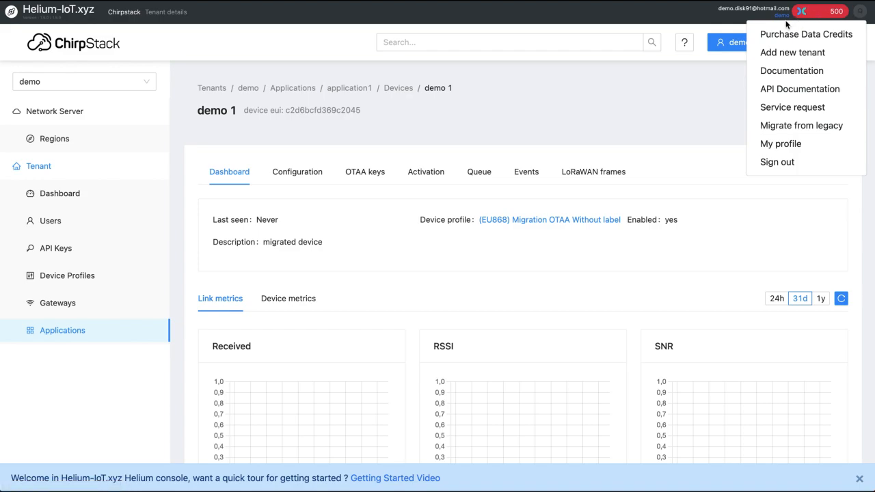
click(790, 125)
scroll(374, 263, down, 3)
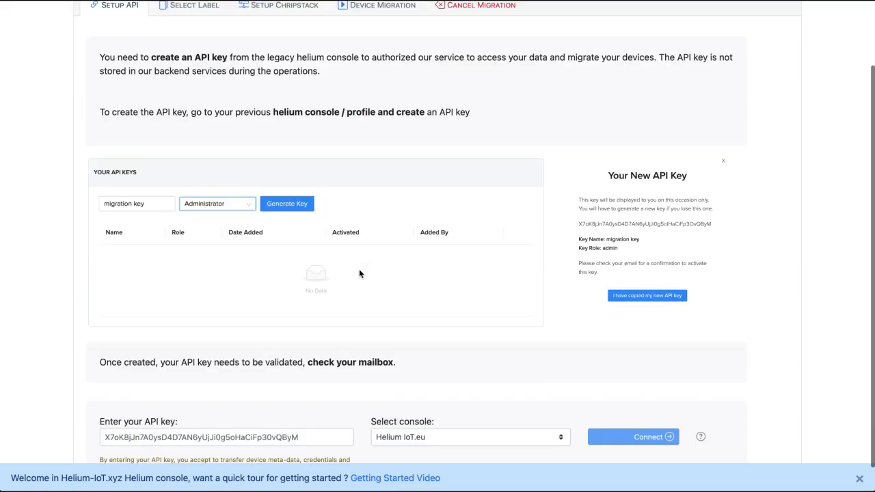
click(216, 422)
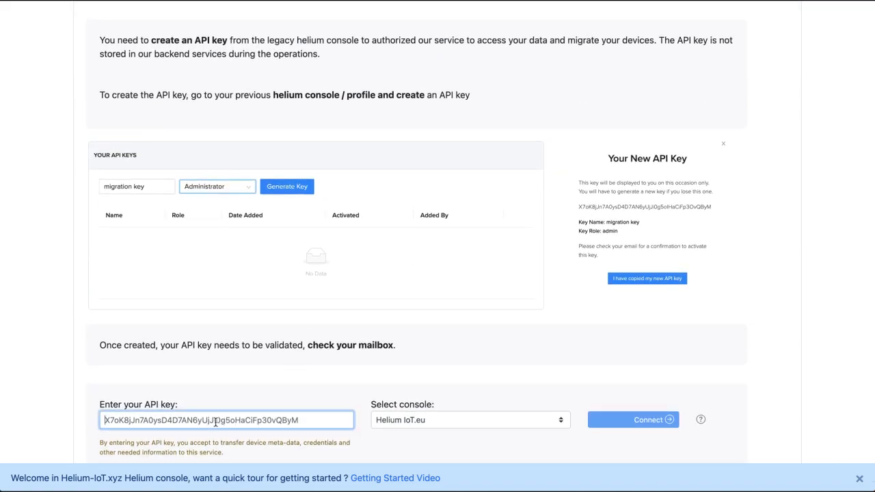
key(ctrl+a)
key(ctrl+v)
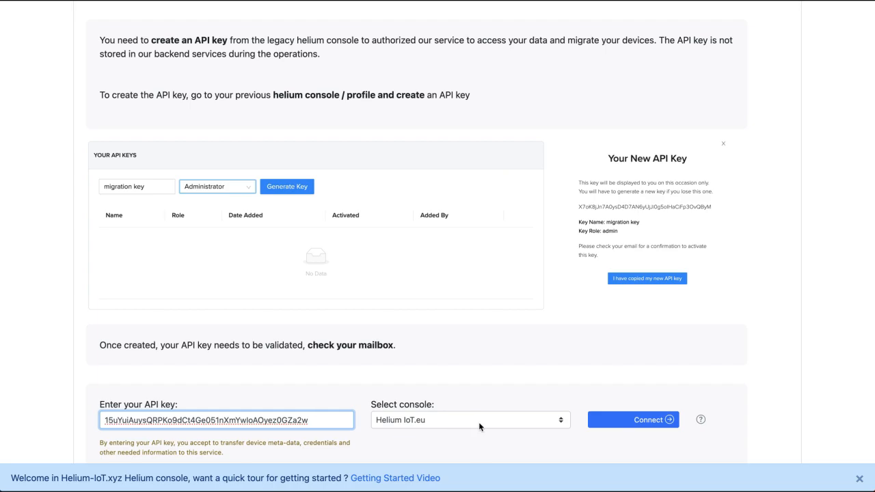
click(624, 422)
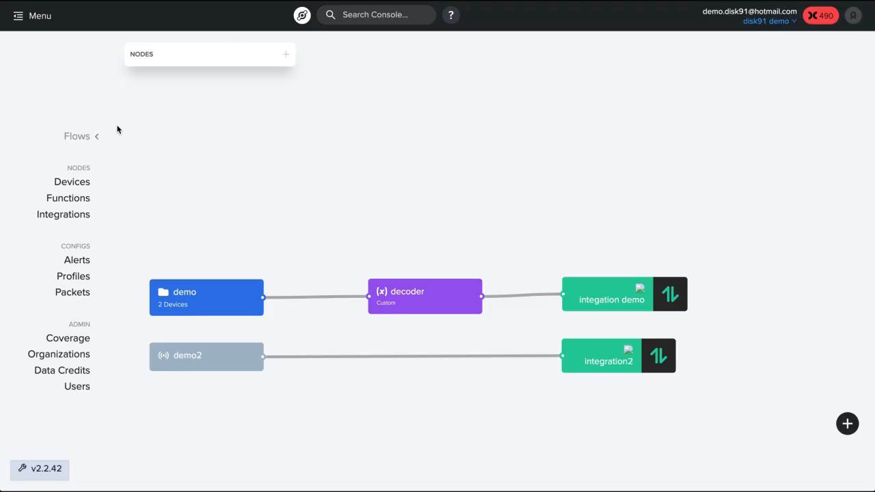
Switch to the legacy Helium console and check the labels and activation state of all devices
click(85, 184)
scroll(408, 309, right, 2)
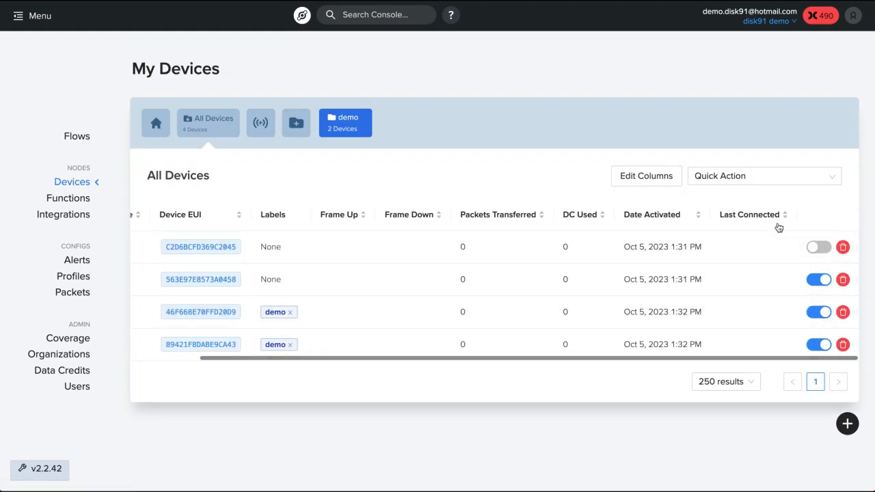
scroll(619, 284, left, 2)
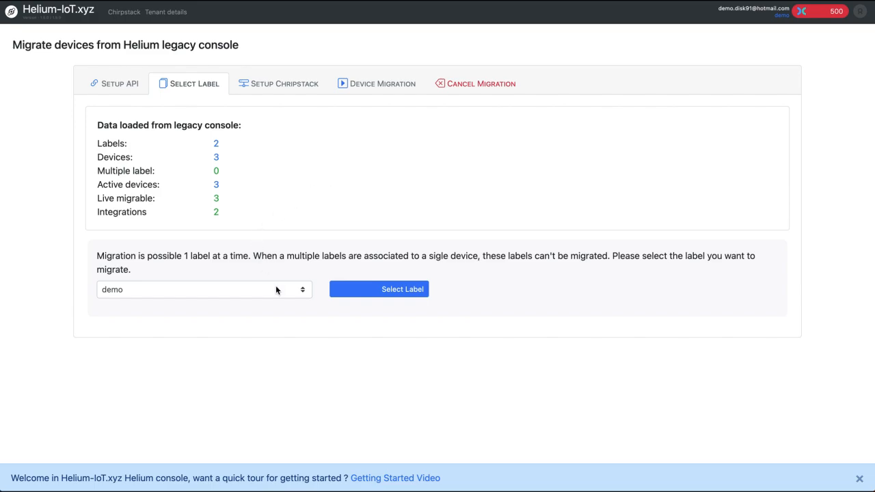
In the Helium-IoT.xyz migration, select the devices "Without label" as the label to migrate
click(277, 290)
click(224, 306)
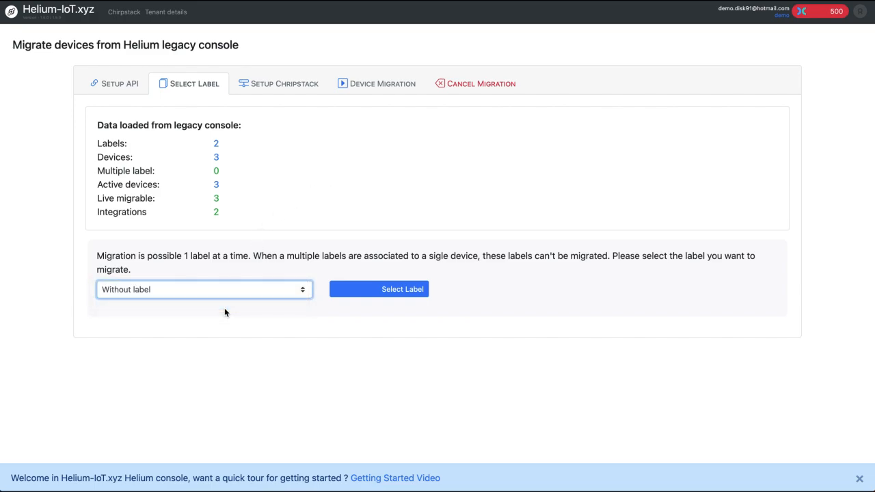
click(380, 287)
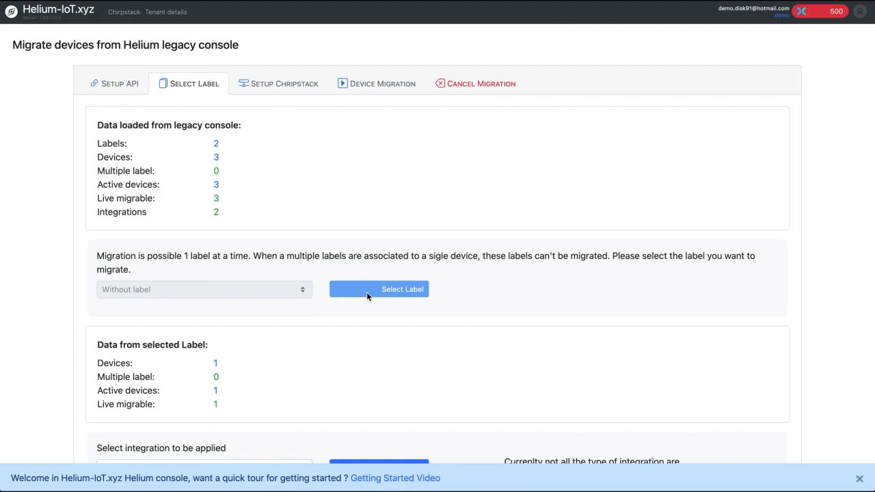
Review the integrations offered for the migration and compare them with the flows in the legacy Helium console
scroll(281, 358, down, 1)
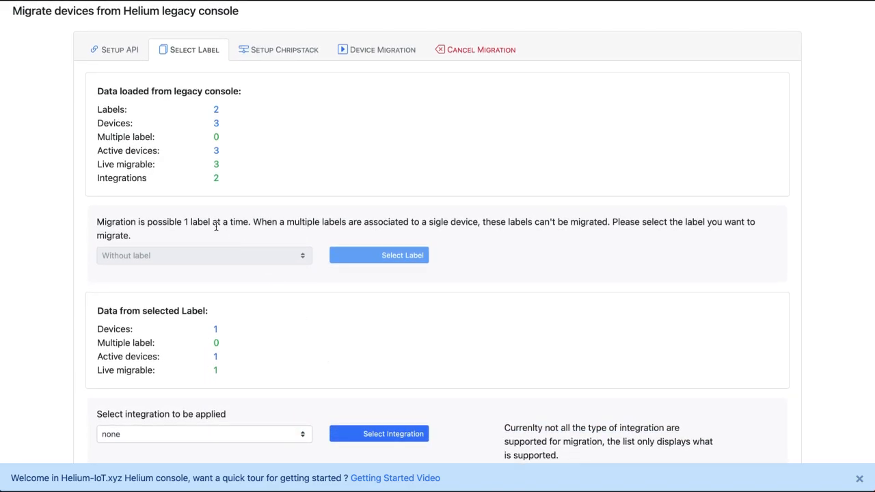
click(300, 434)
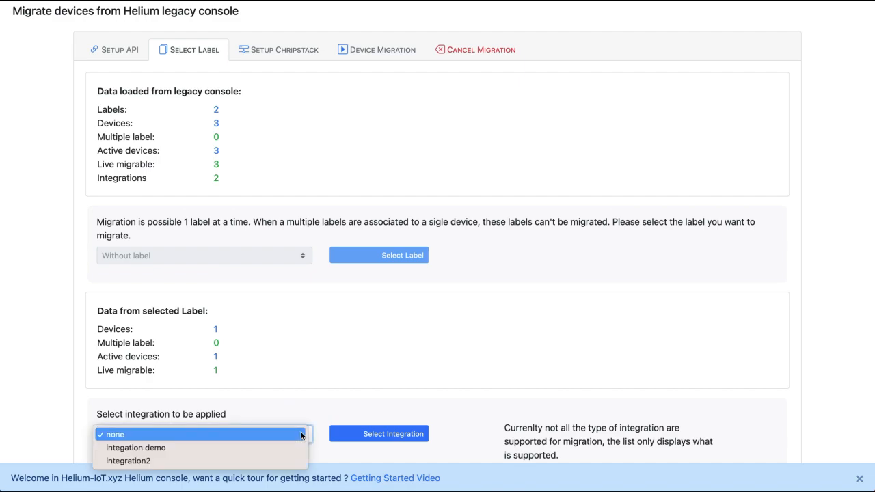
click(348, 334)
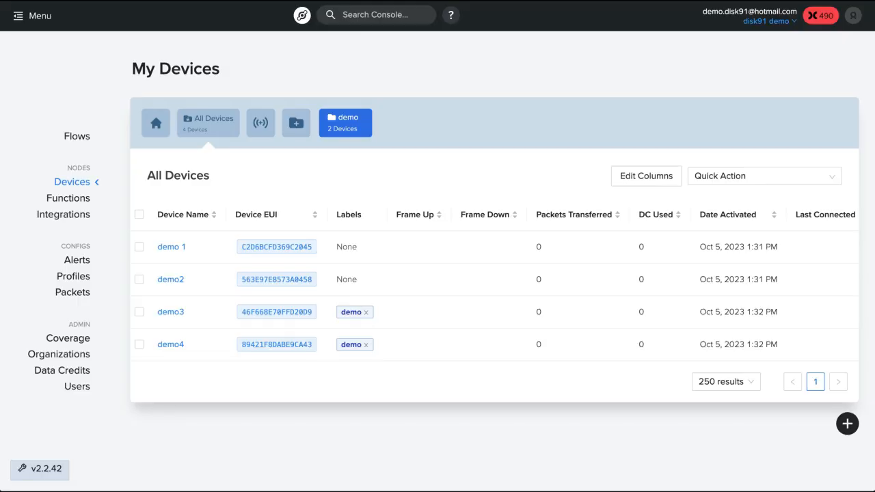
click(78, 136)
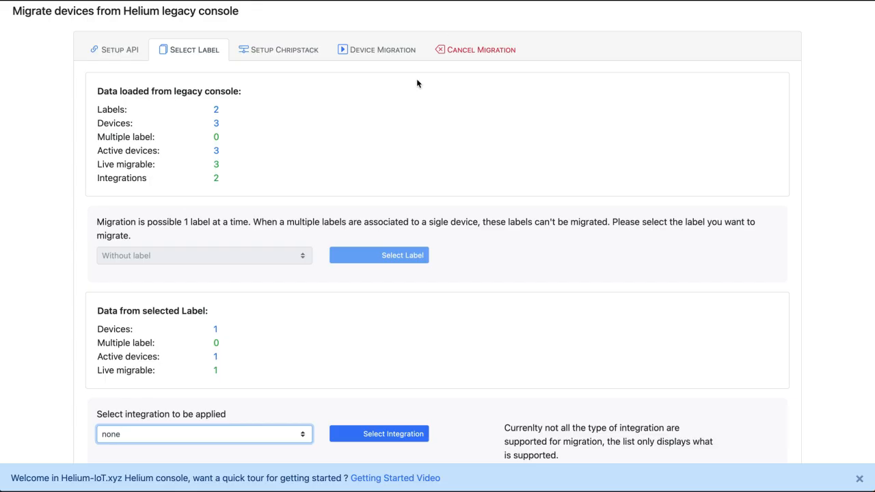
In the Helium-IoT.xyz migration, select integration2 as the integration to be applied
click(304, 434)
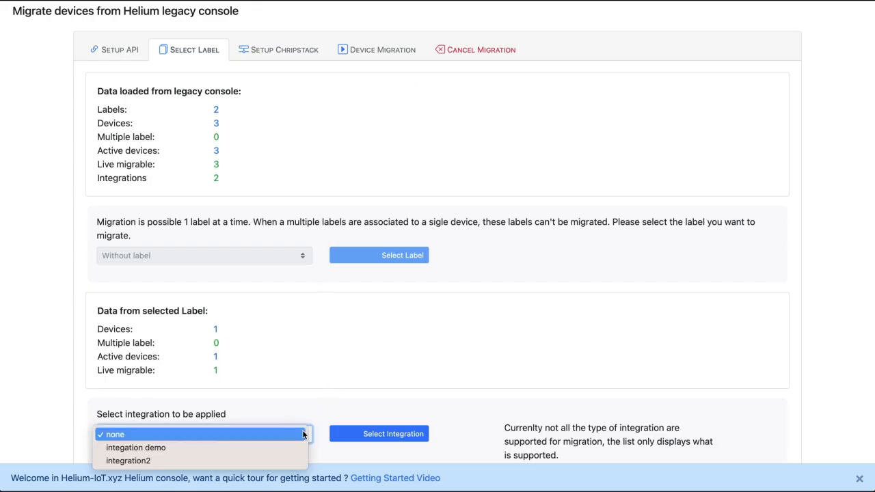
click(230, 461)
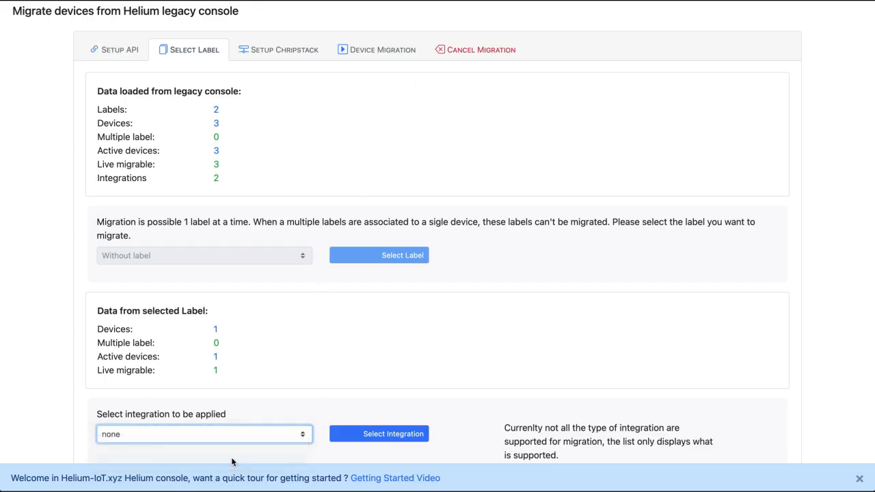
click(388, 433)
Select None as the decoder function and continue to the ChirpStack setup
scroll(460, 377, down, 4)
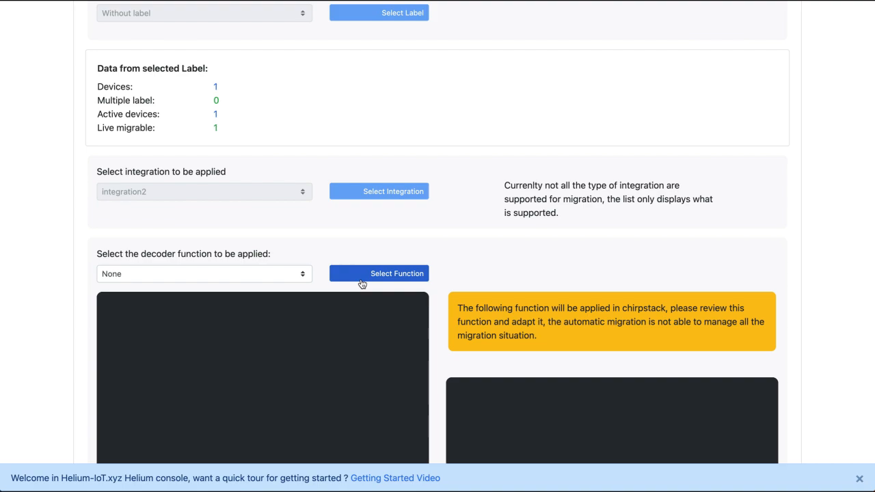
click(367, 273)
click(736, 272)
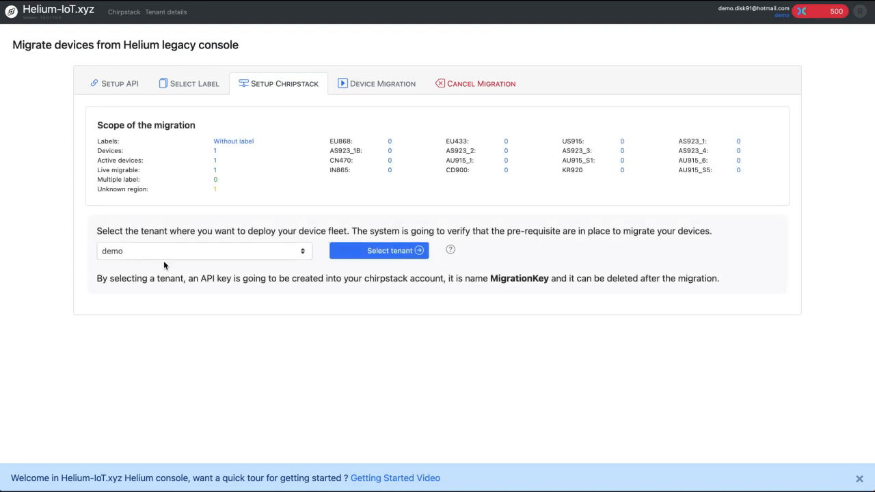
Select the demo tenant as the migration target and review its existing and missing OTAA device profiles
click(386, 252)
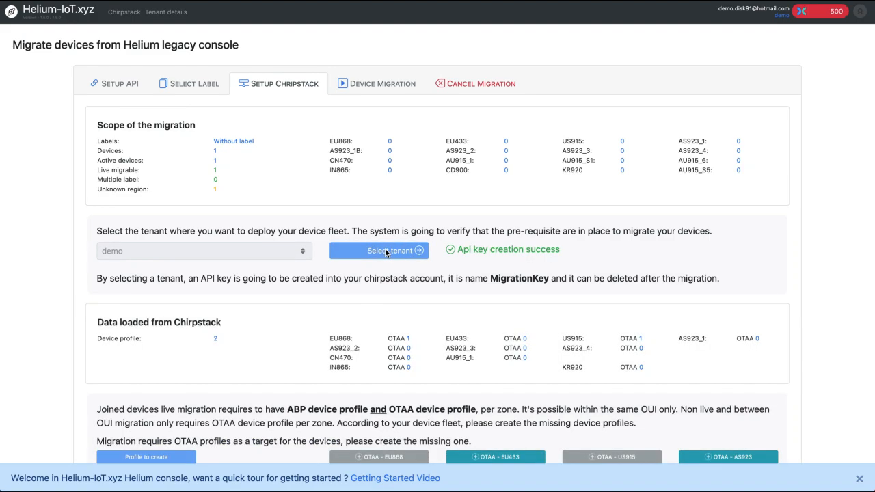
scroll(456, 296, down, 3)
scroll(457, 296, down, 1)
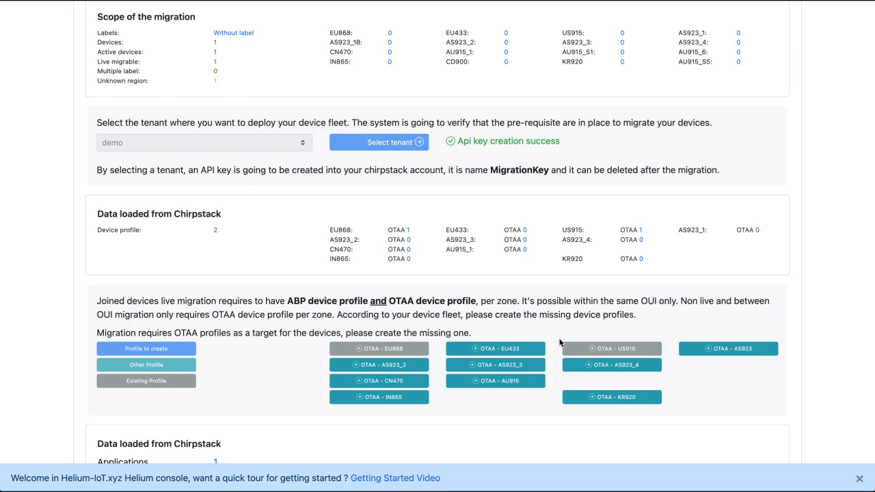
scroll(462, 308, down, 1)
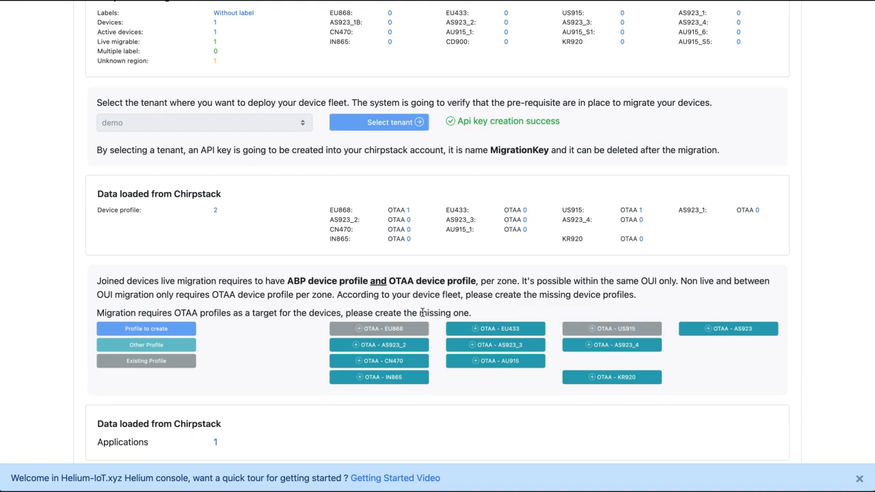
scroll(423, 315, down, 1)
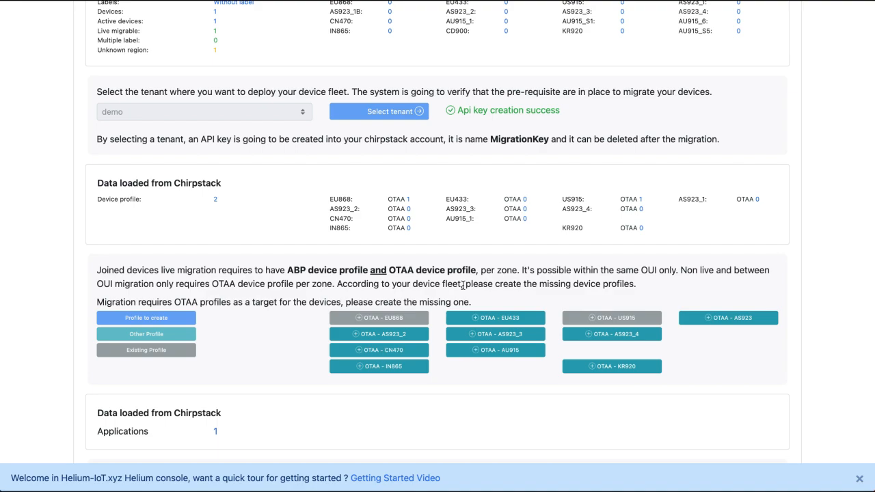
scroll(464, 286, up, 5)
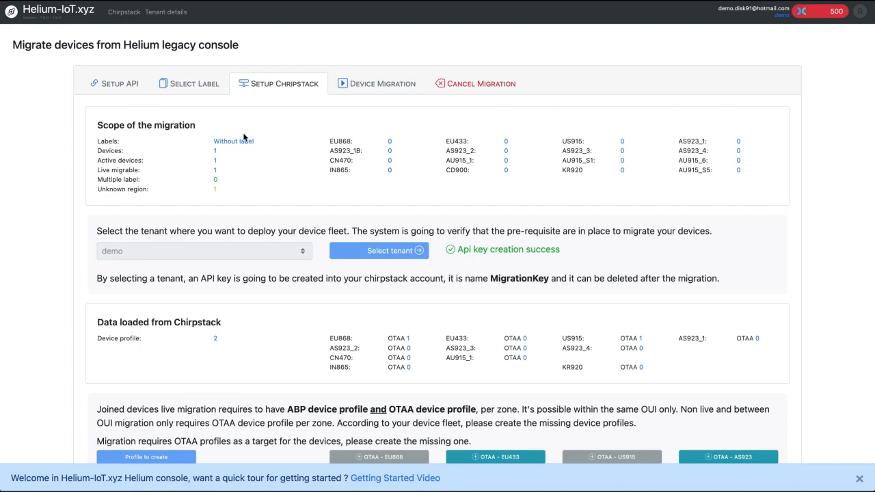
Cancel the current migration
click(465, 87)
scroll(322, 328, down, 2)
scroll(294, 273, up, 2)
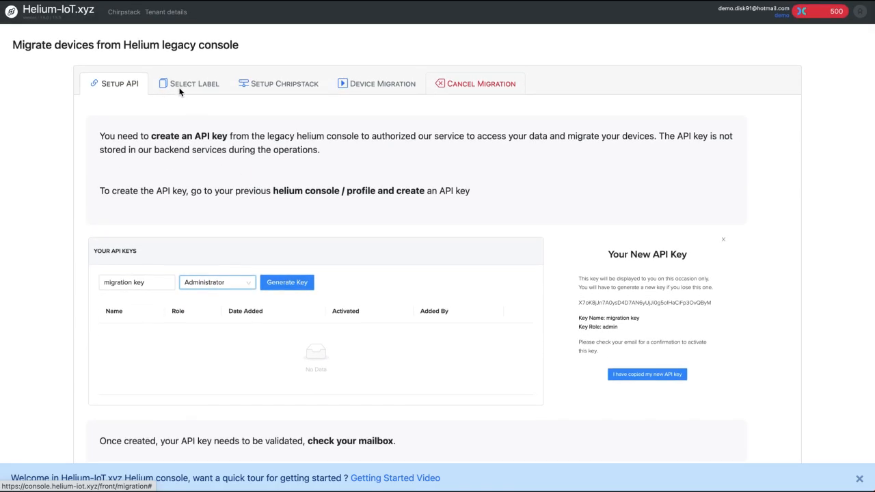
In ChirpStack, rename the EU868 device profile to "(EU868) Migration OTAA Without label 1" and save it
click(124, 16)
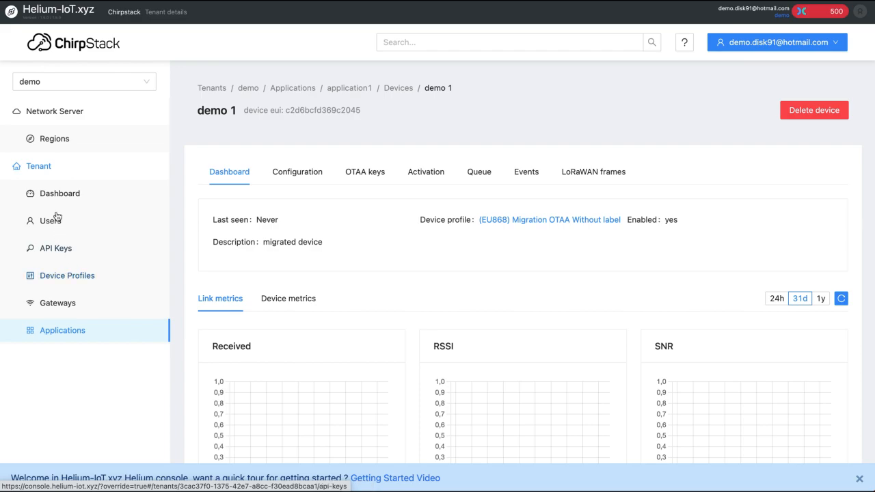
click(61, 278)
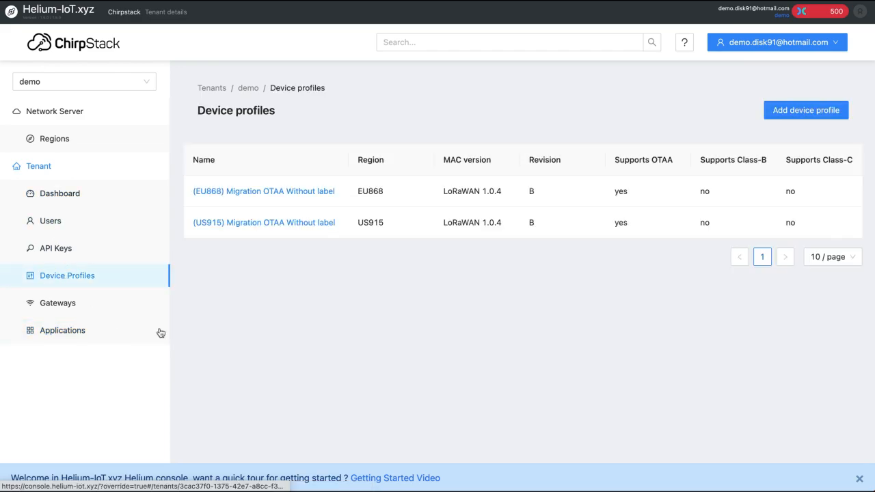
click(293, 193)
click(355, 227)
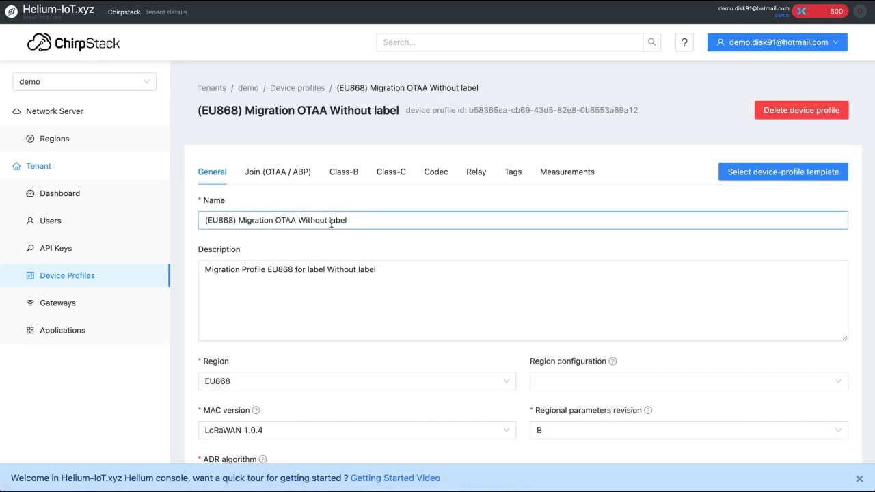
text(1)
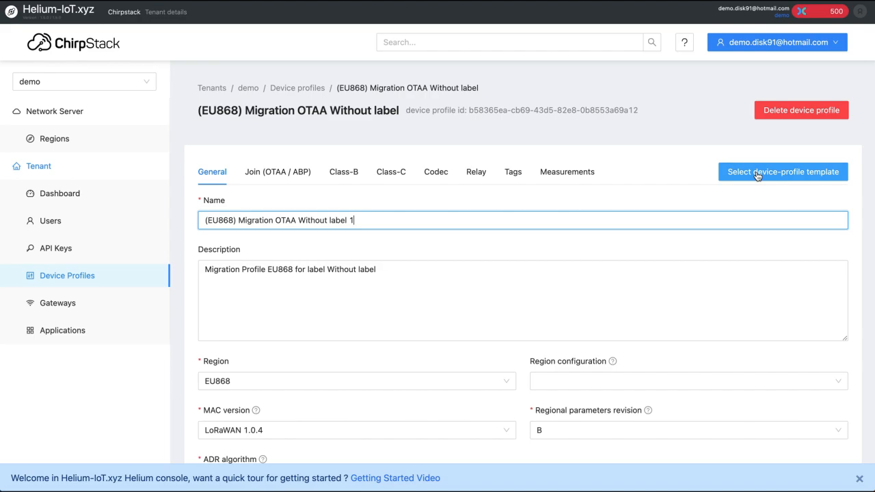
scroll(758, 175, down, 3)
click(221, 461)
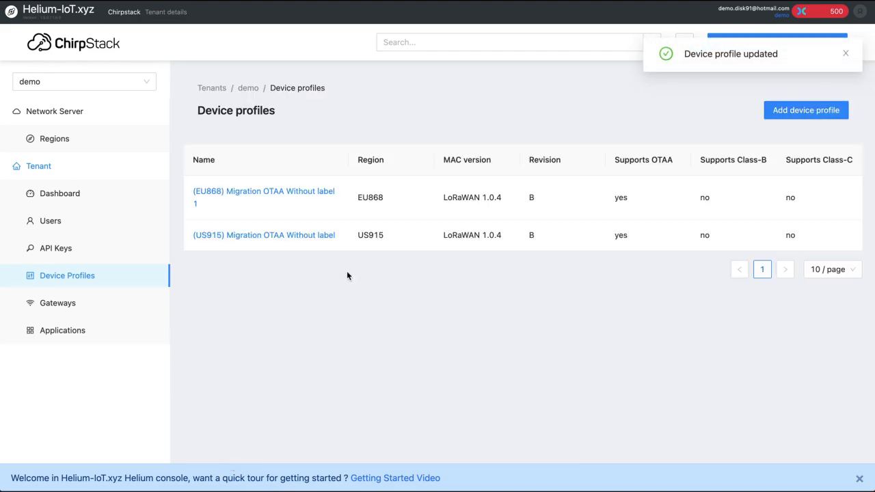
Rename the US915 device profile to "(US915) Migration OTAA Without label 1" and save it
click(303, 238)
click(362, 220)
text(1)
scroll(396, 255, down, 2)
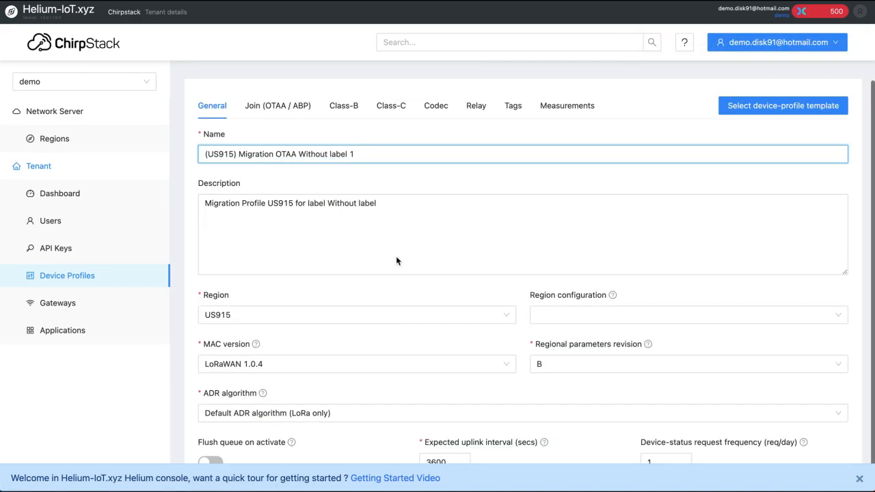
scroll(396, 256, down, 1)
click(229, 463)
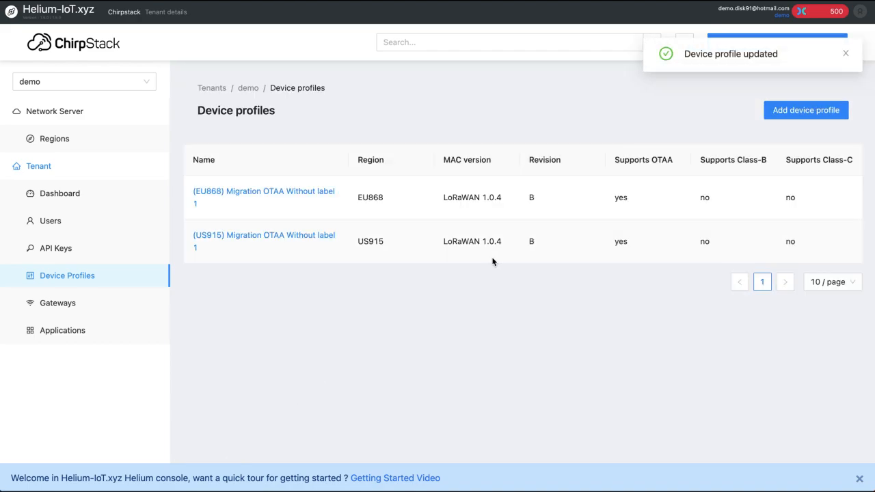
Start a new migration from legacy, enter the legacy API key and connect to the Helium IoT.eu console
mouse_move(861, 17)
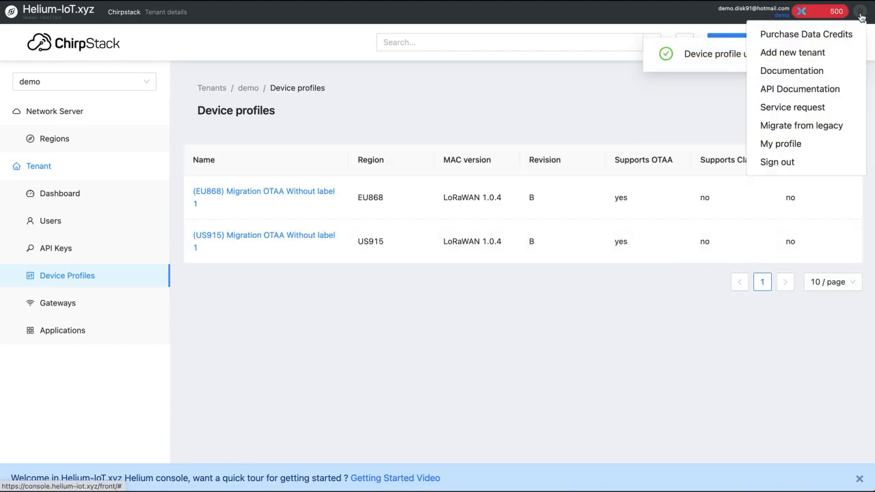
click(797, 125)
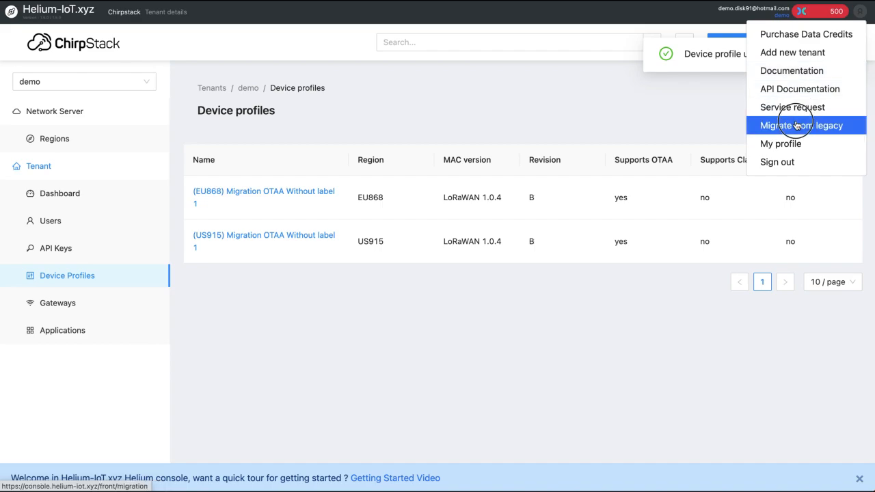
scroll(217, 342, down, 3)
click(160, 423)
key(ctrl+v)
click(616, 417)
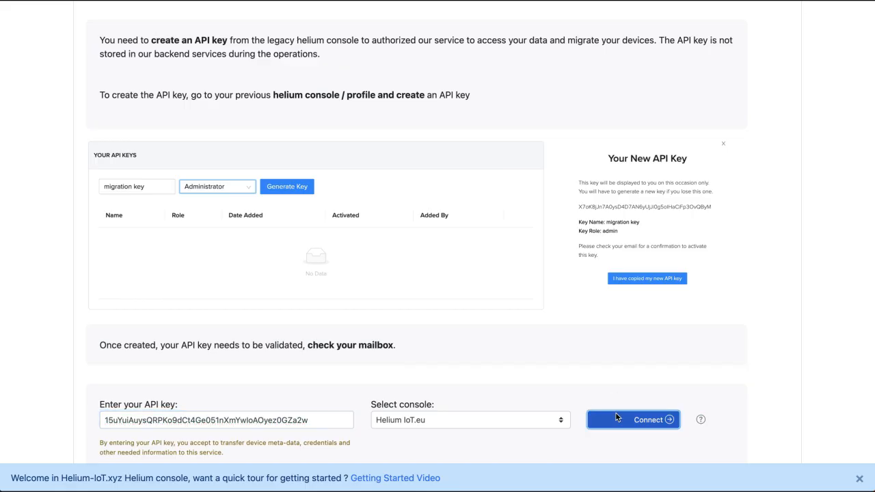
Choose "Without label" as the label to migrate and validate the selection
click(251, 291)
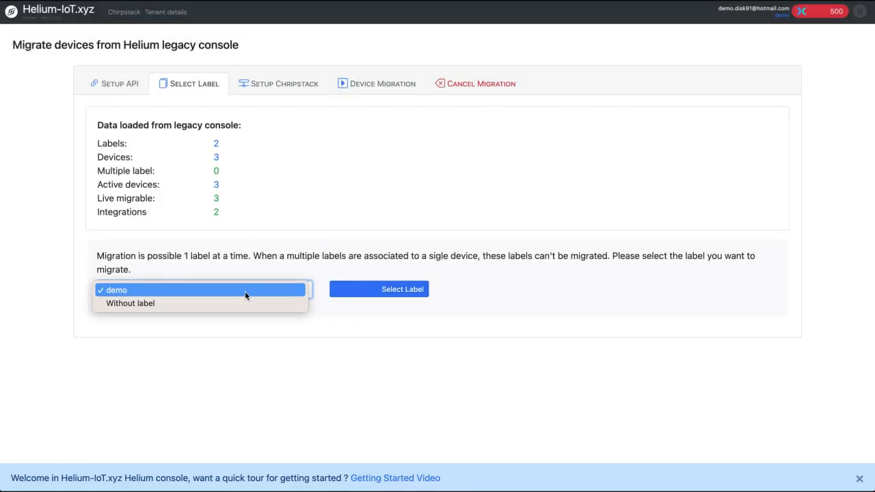
click(227, 305)
click(392, 295)
Choose integration2 as the integration to be applied and validate the selection
scroll(375, 336, down, 1)
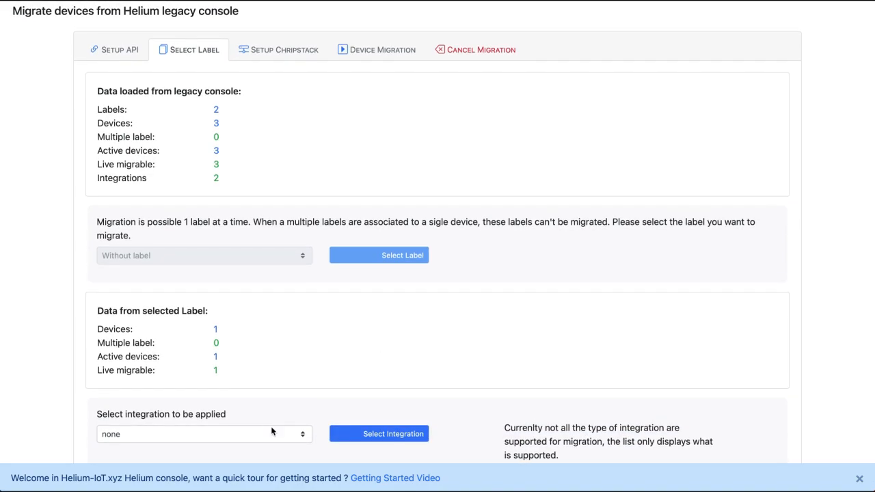
click(272, 431)
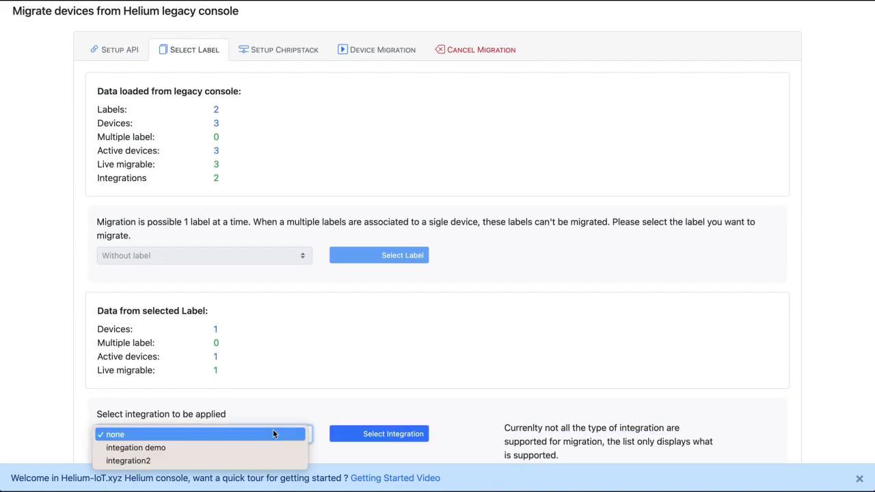
click(224, 461)
click(370, 435)
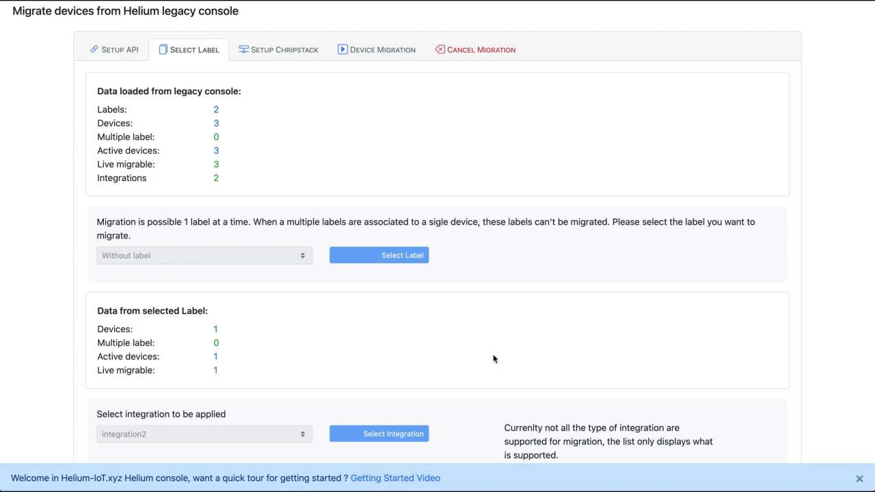
Proceed to the ChirpStack setup and select the demo tenant as the migration target
scroll(493, 354, down, 5)
click(383, 330)
click(714, 327)
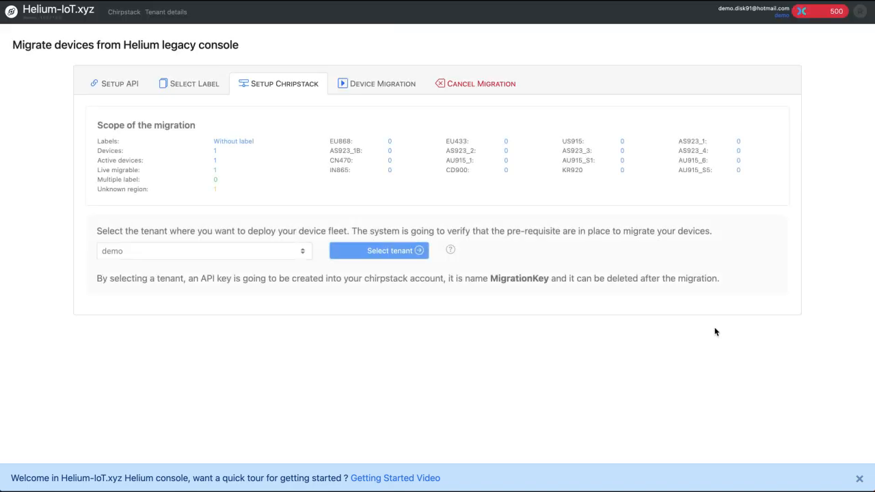
click(365, 254)
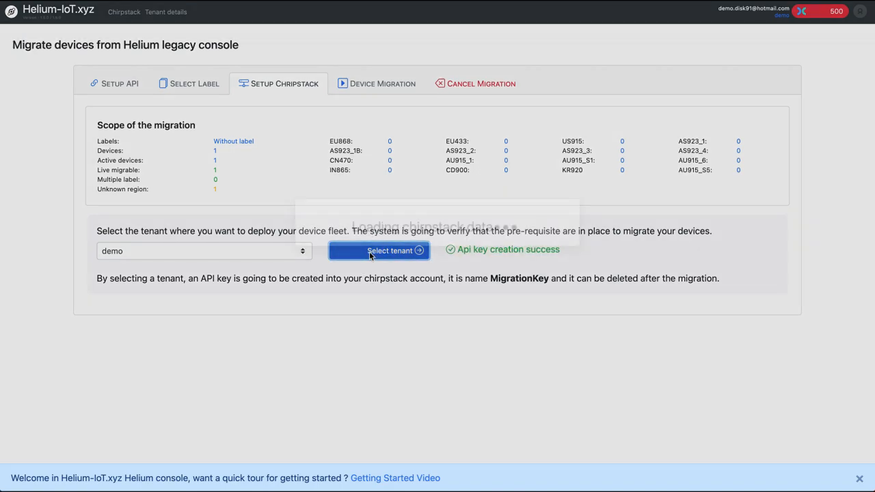
Create the OTAA device profile for the EU868 region
scroll(328, 317, down, 5)
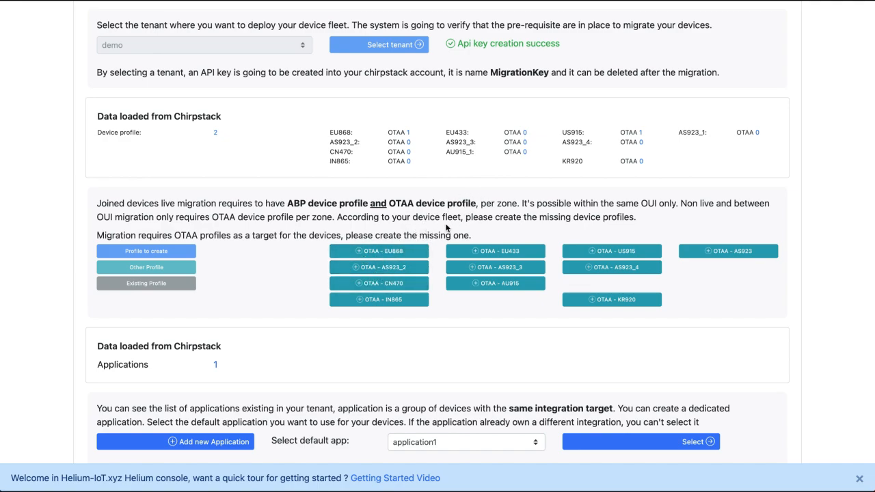
click(391, 251)
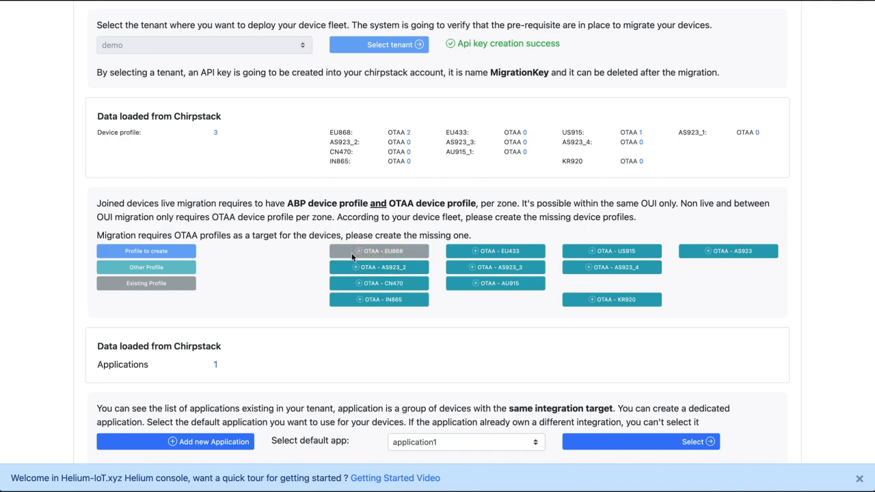
scroll(299, 301, down, 1)
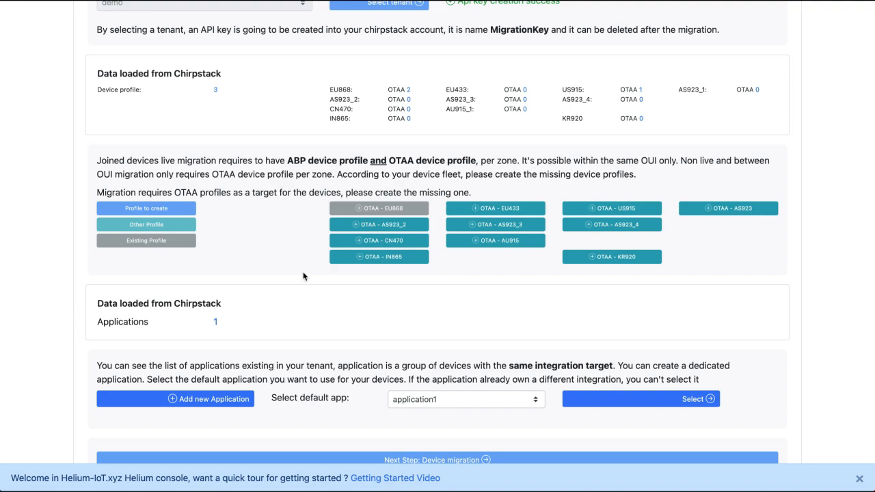
Add a new application named "application2" to the tenant
scroll(303, 264, down, 1)
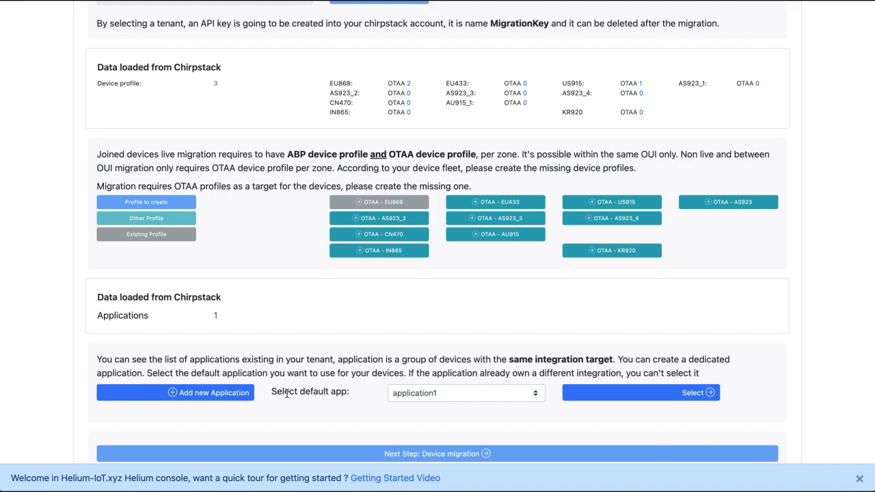
click(230, 394)
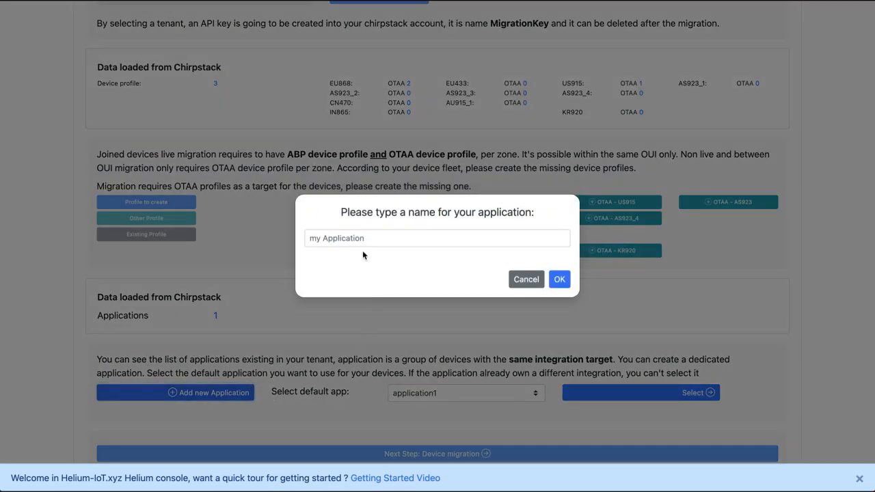
click(361, 239)
text(applic)
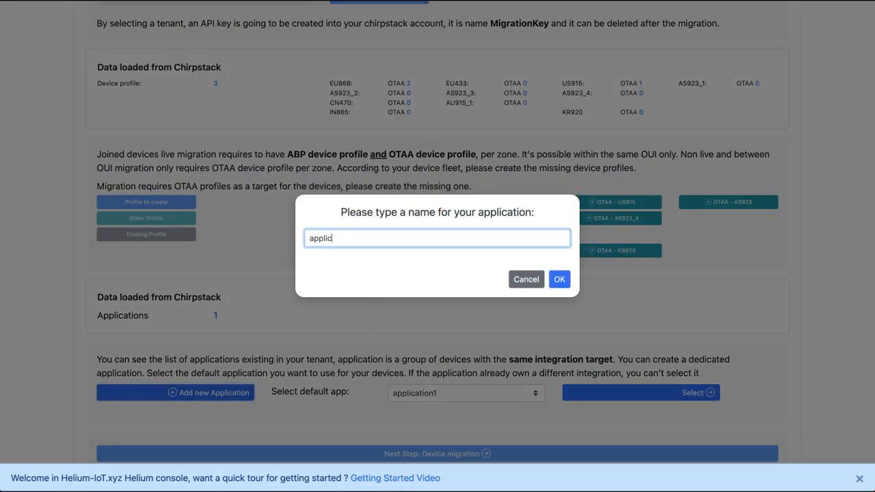
text(ation2)
click(560, 277)
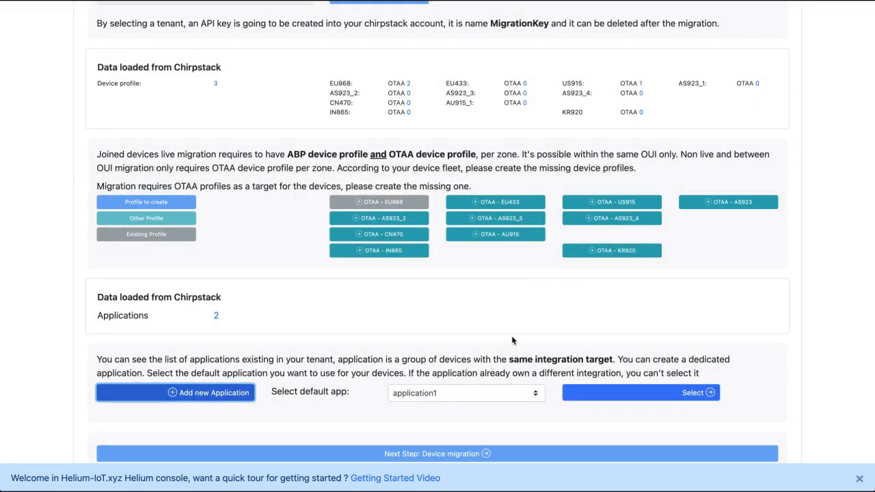
Select application2 as the default application and proceed to the device migration
click(530, 396)
click(458, 408)
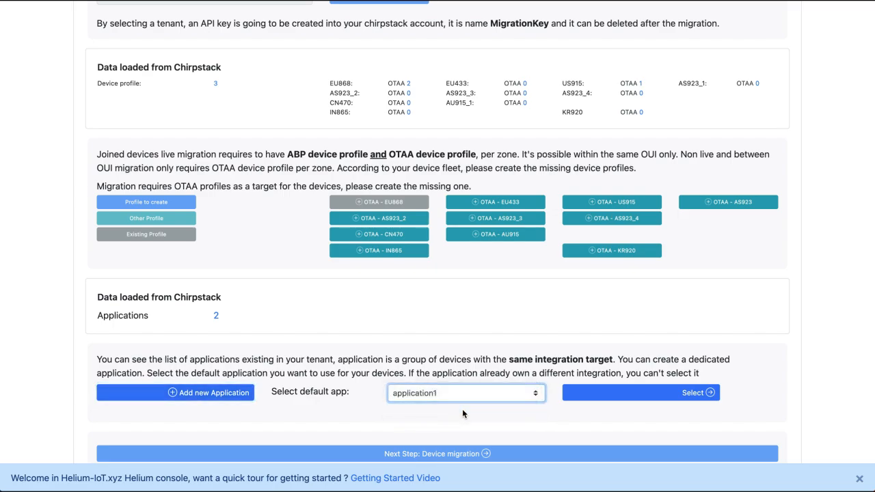
click(659, 396)
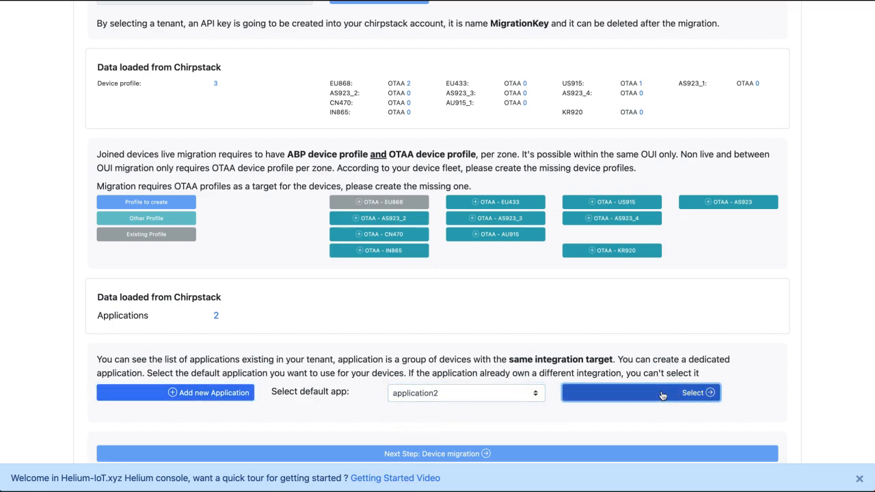
click(496, 455)
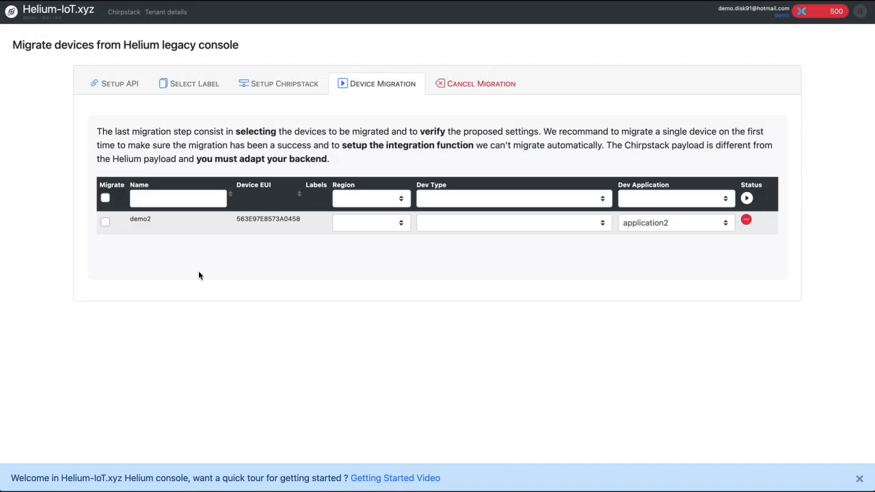
Set the region of device demo2 to EU868, mark it for migration and launch its migration
click(380, 222)
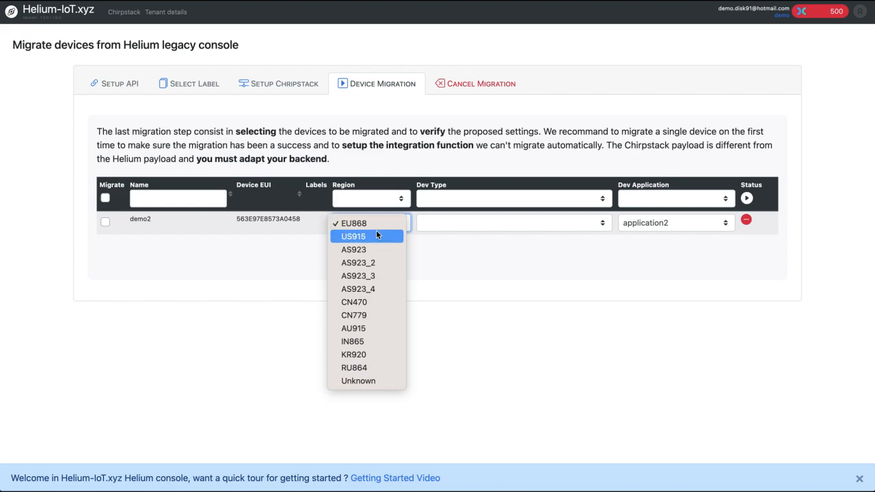
click(372, 226)
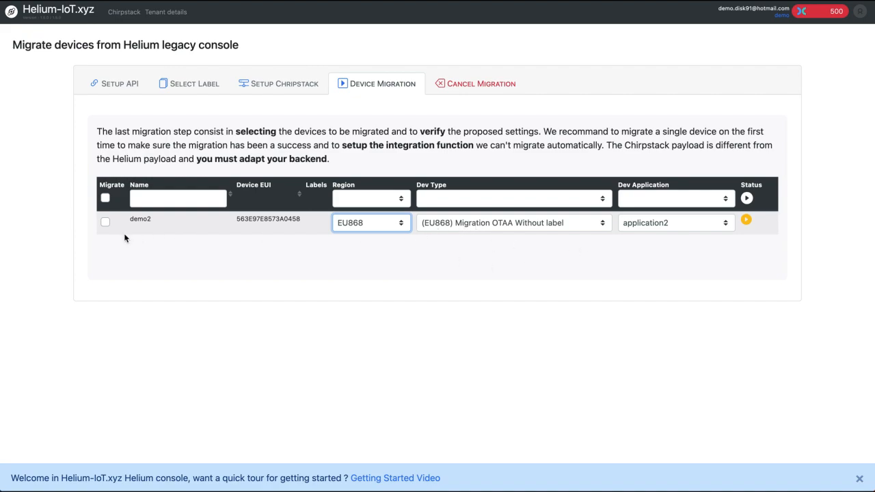
click(106, 223)
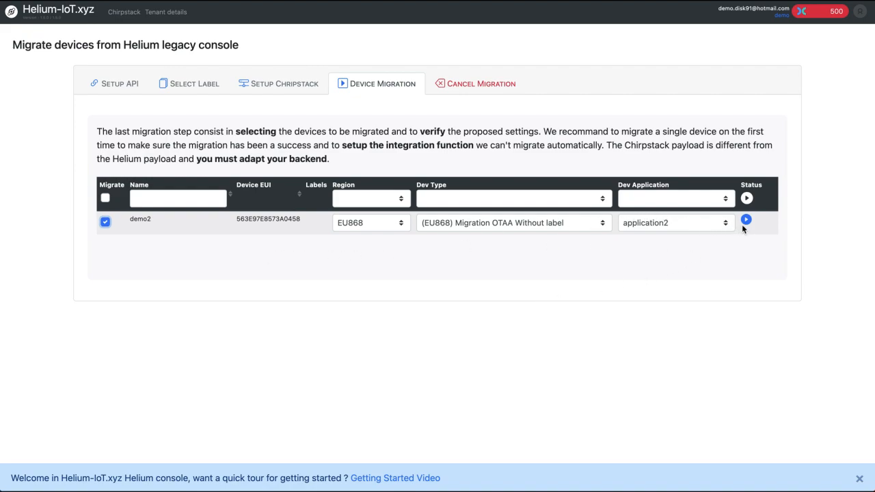
click(747, 220)
In ChirpStack, open application2 and check its device list for the migrated demo2 device
click(135, 19)
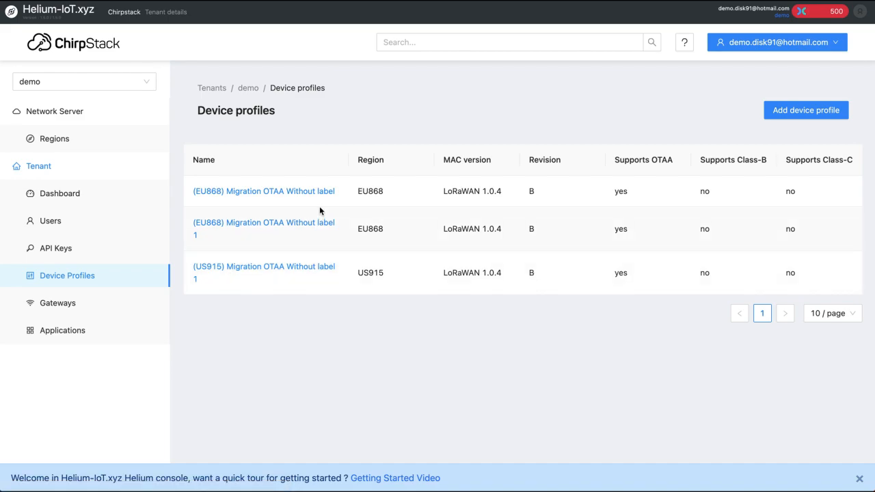
click(67, 331)
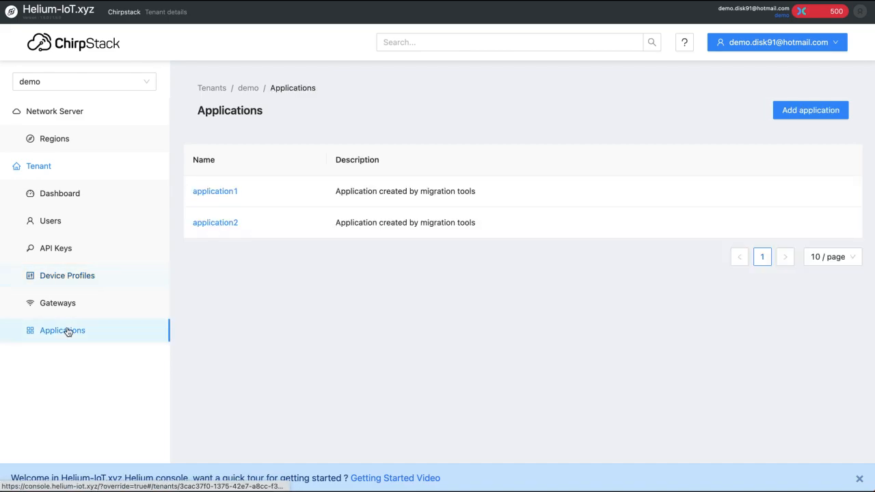
click(217, 223)
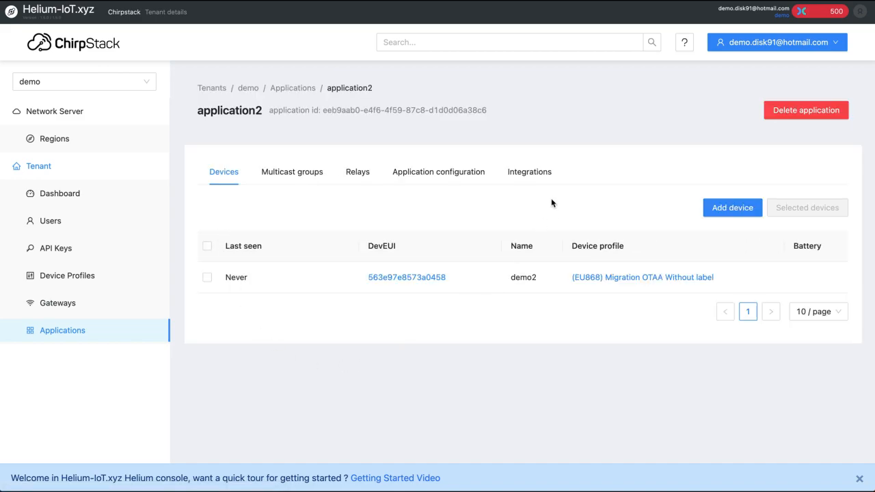
Open application2's HTTP integration for editing and examine its endpoint URL and headers
click(531, 175)
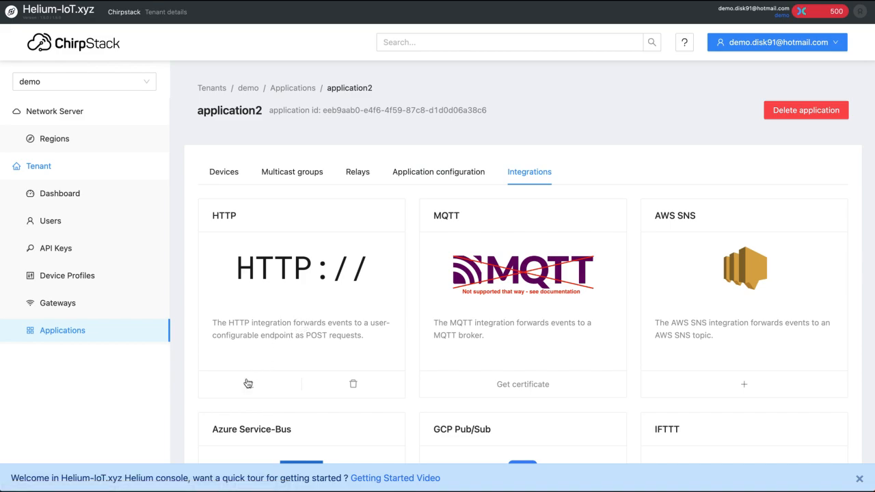
click(248, 384)
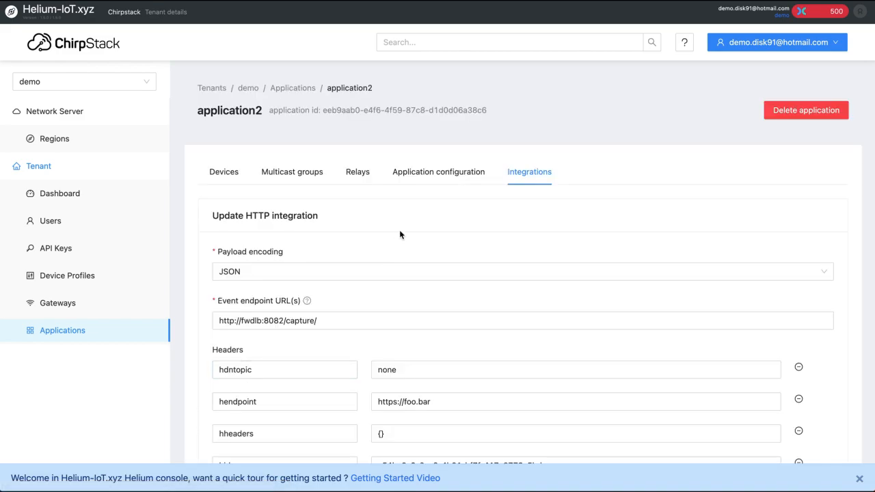
scroll(400, 234, down, 1)
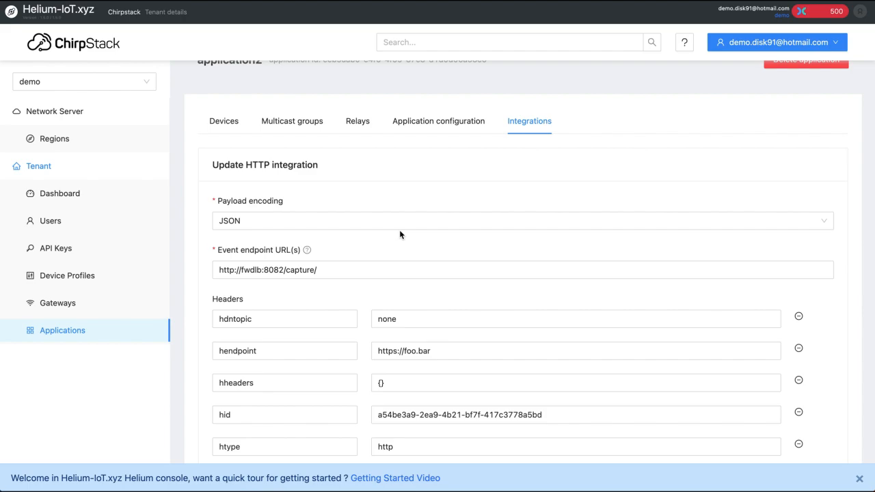
scroll(399, 229, down, 1)
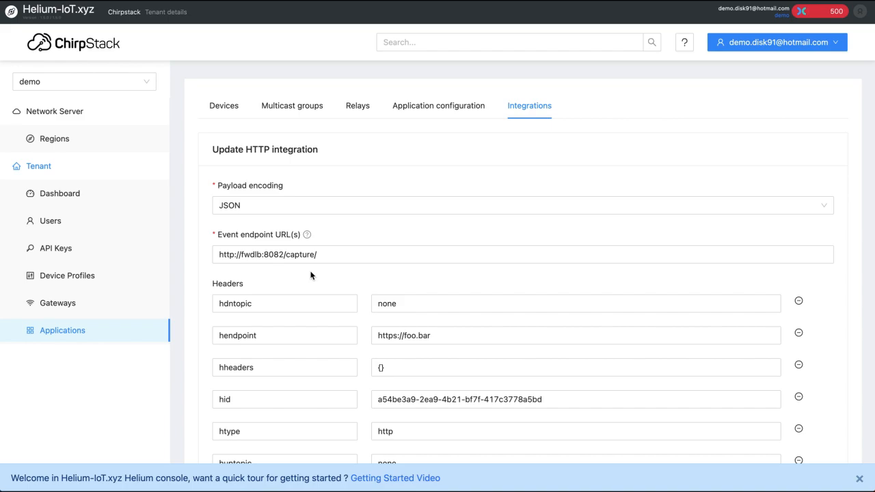
scroll(311, 275, down, 1)
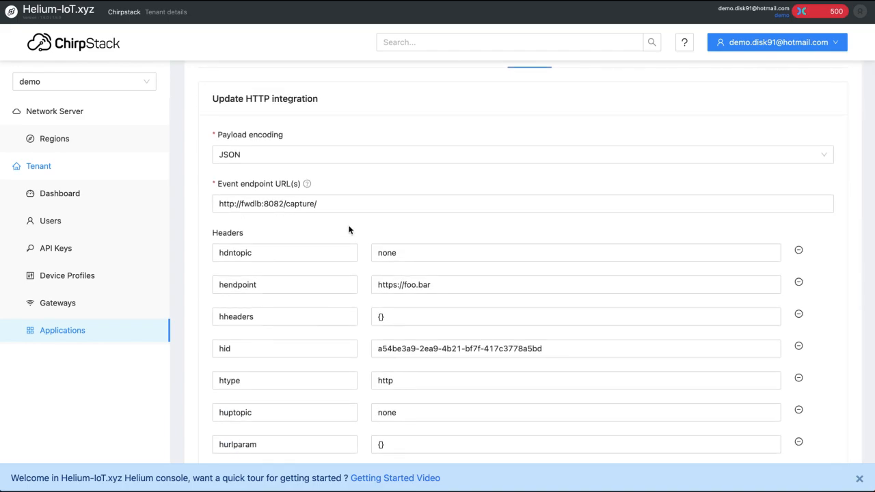
scroll(348, 230, down, 1)
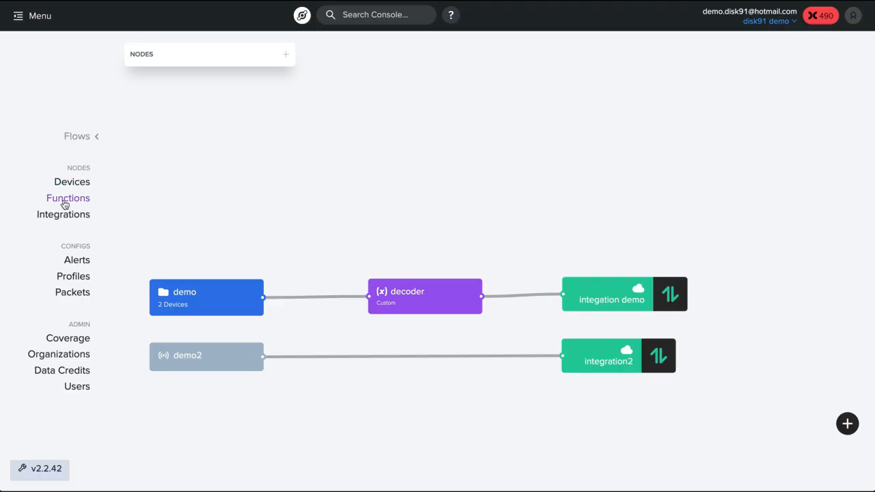
Switch to the legacy Helium console, view its functions and open integration2 to examine its HTTP details
click(68, 198)
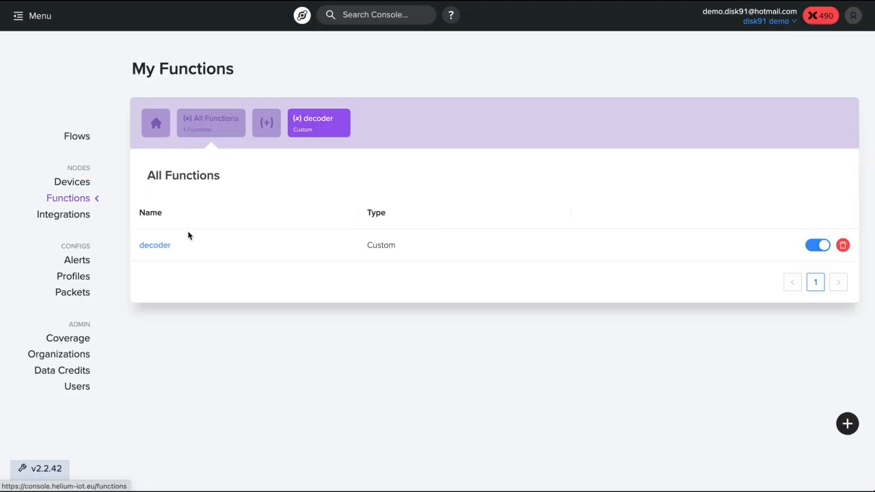
click(83, 216)
click(165, 278)
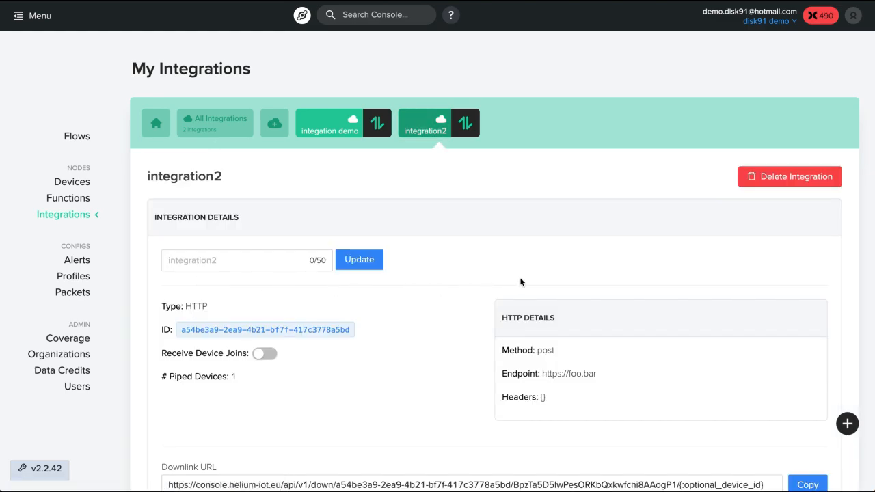
scroll(562, 367, down, 1)
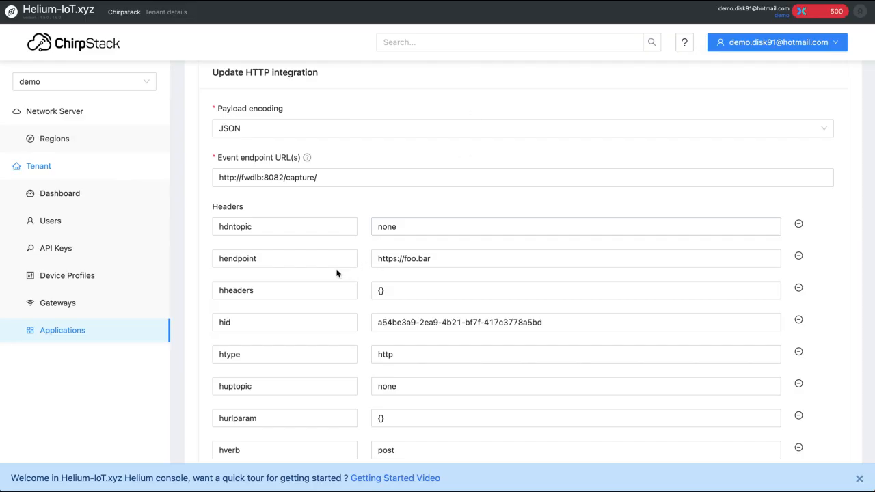
Back in ChirpStack, review the header values of application2's HTTP integration against the legacy integration settings
click(381, 290)
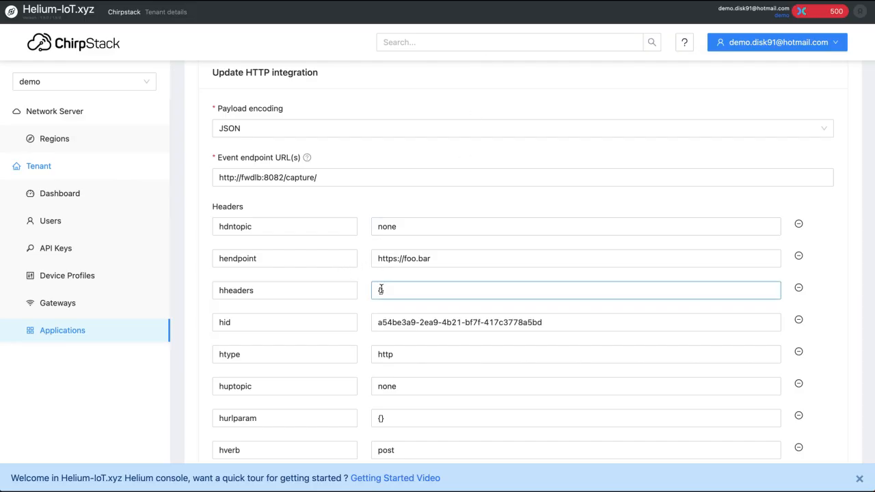
click(411, 258)
click(361, 323)
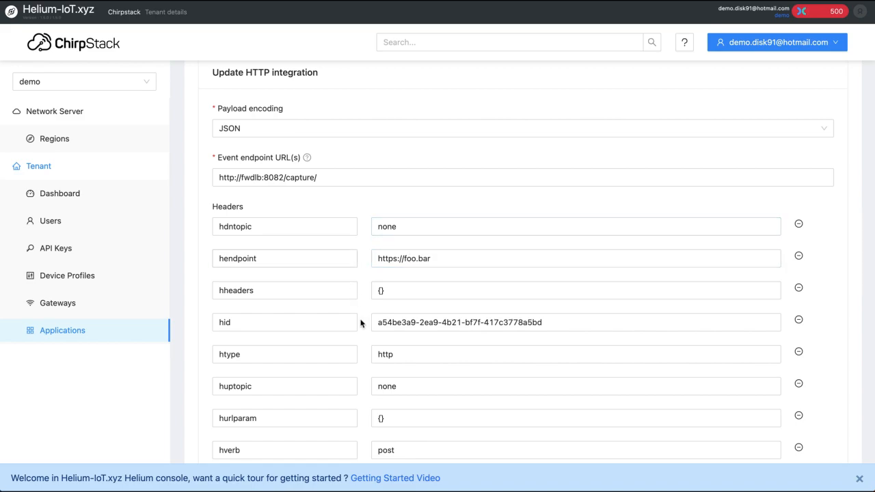
click(397, 350)
click(404, 371)
scroll(404, 371, down, 1)
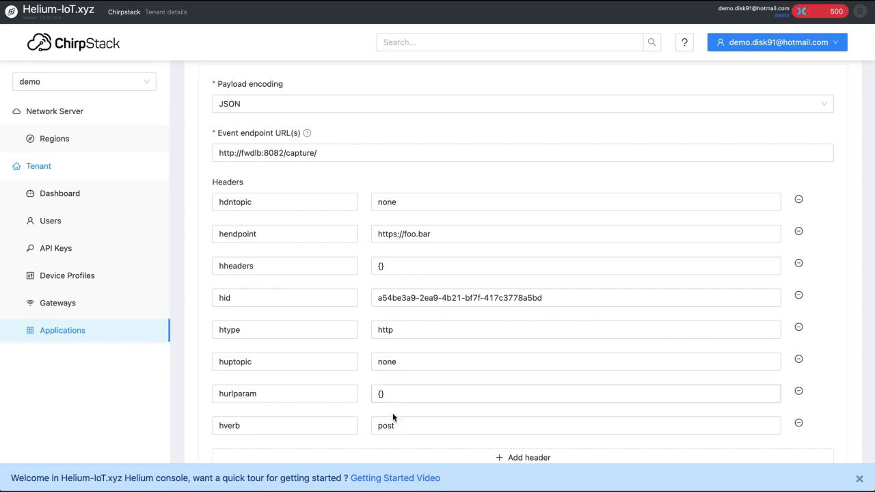
scroll(410, 319, up, 1)
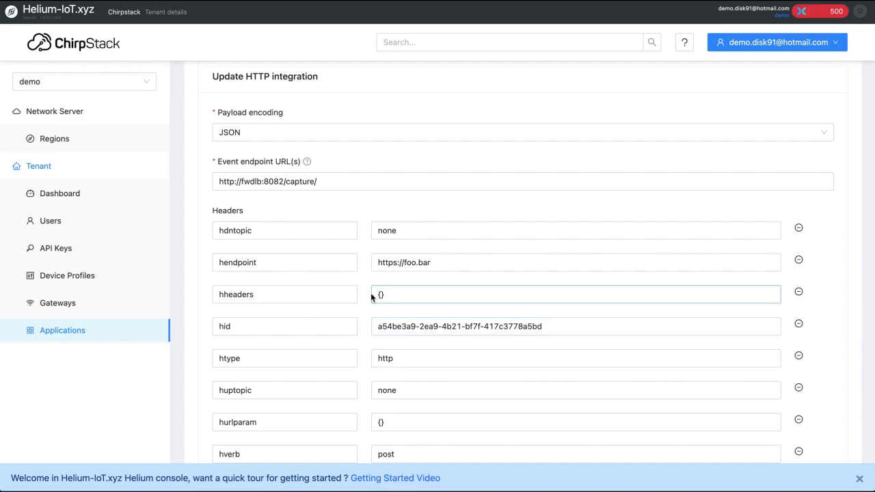
Leave application2's HTTP integration for the demo tenant's applications list and view the console account menu's documentation and migration options
scroll(365, 299, down, 1)
scroll(366, 301, up, 3)
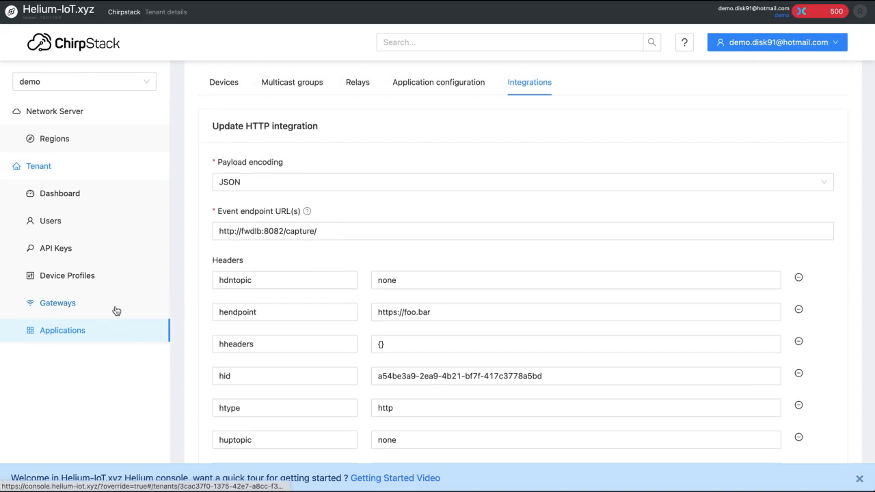
click(66, 332)
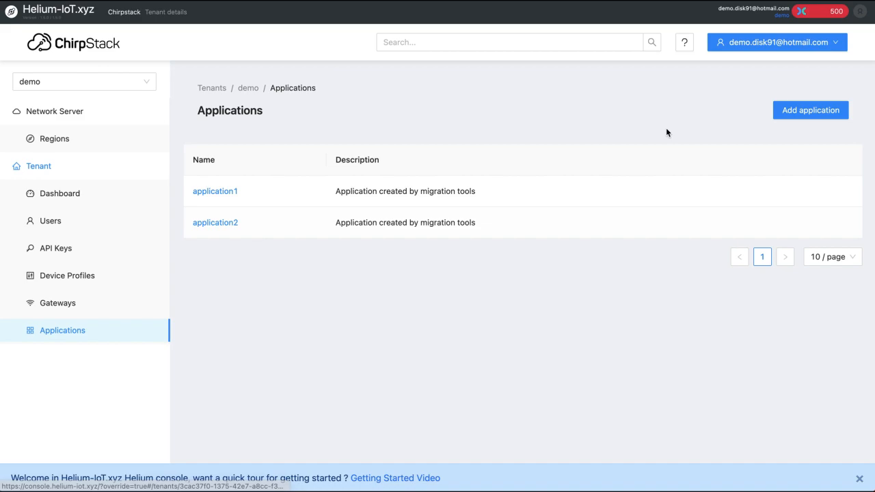
click(861, 13)
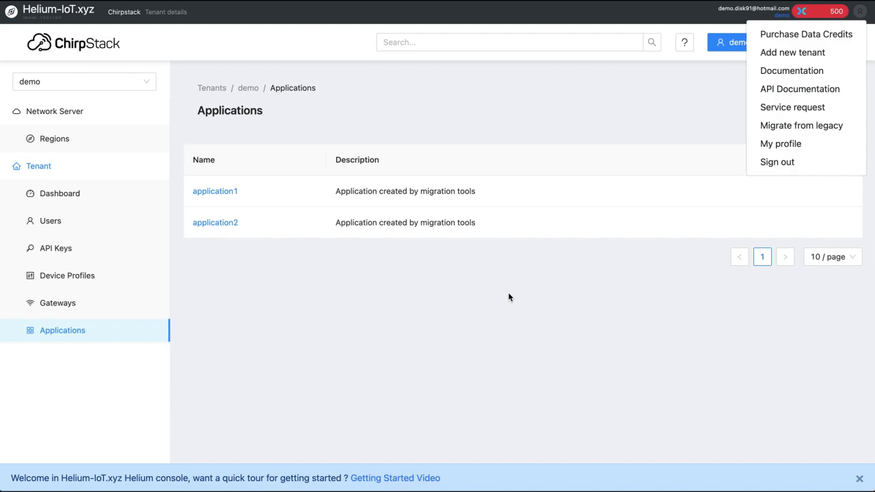
click(860, 12)
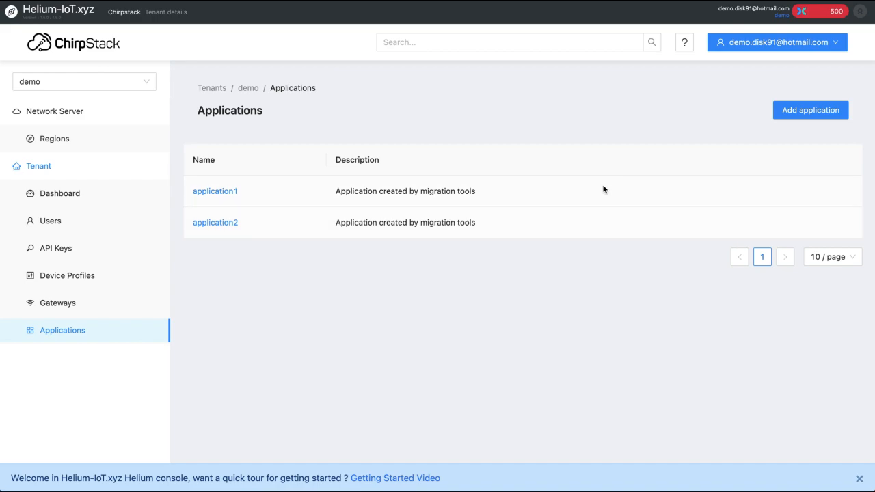
Open application2's integrations and look through the available integration types, from HTTP and MQTT to ThingsBoard
click(215, 223)
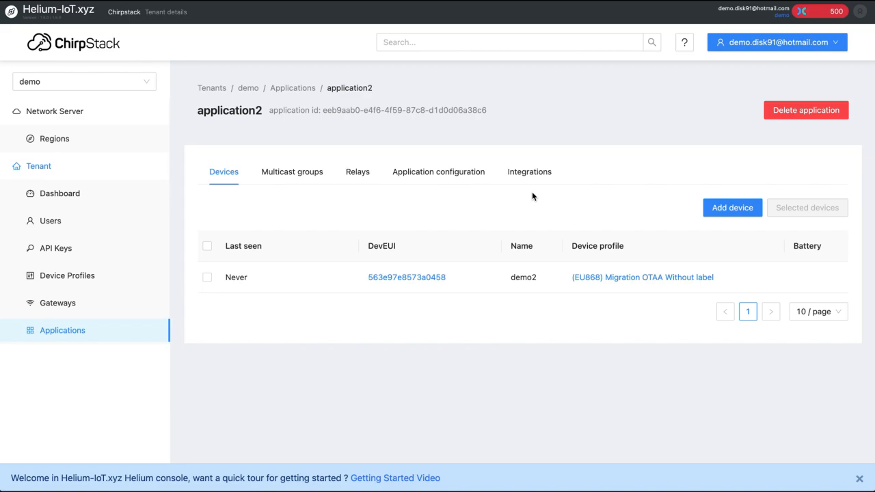
click(528, 173)
scroll(521, 315, down, 1)
scroll(521, 317, down, 1)
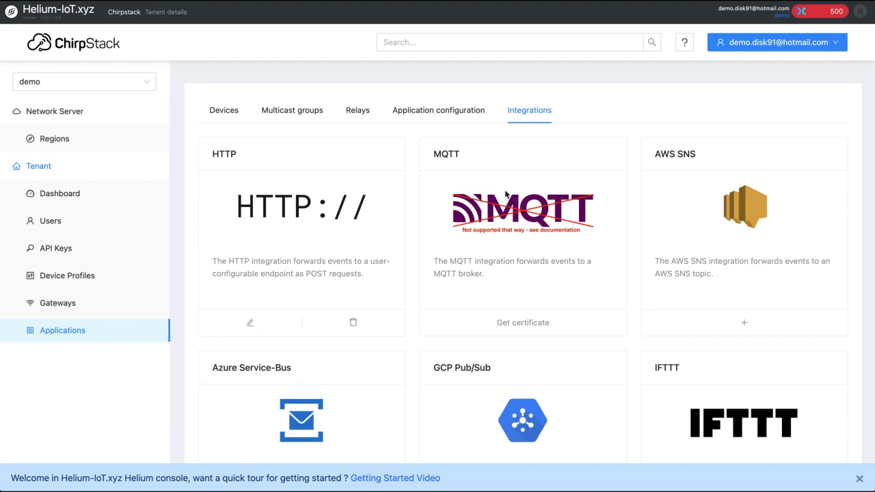
scroll(556, 198, down, 1)
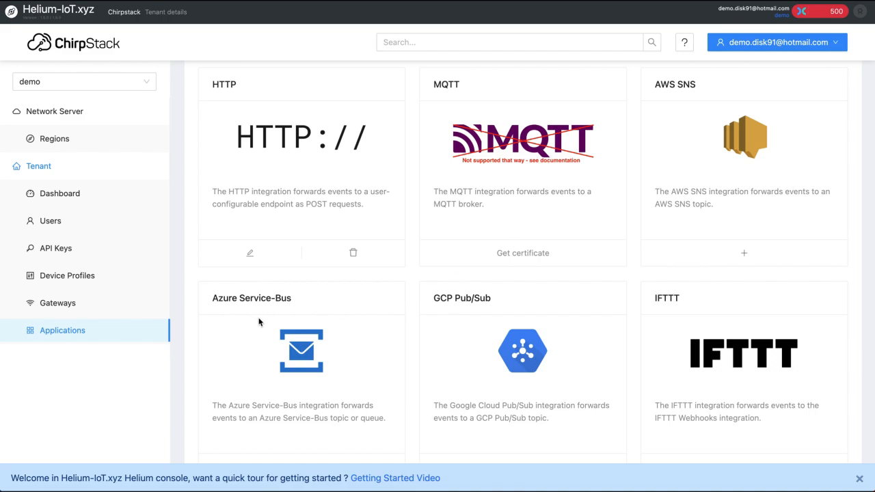
scroll(489, 345, down, 1)
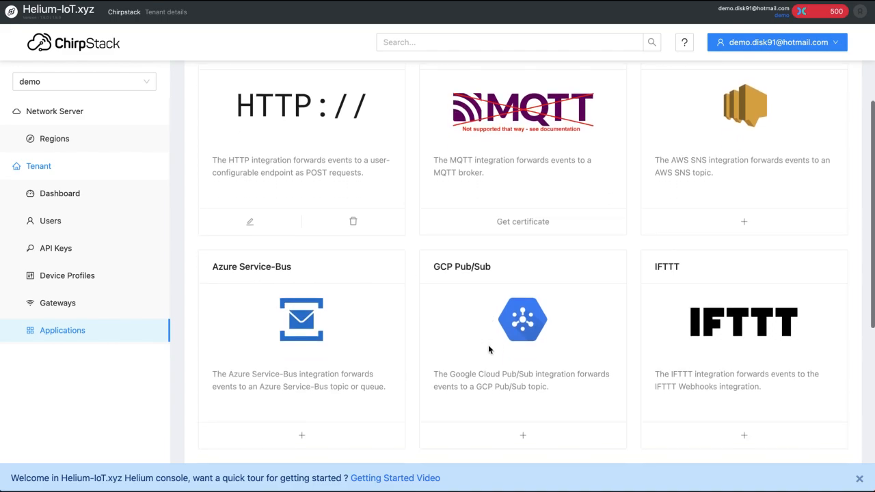
scroll(584, 324, down, 5)
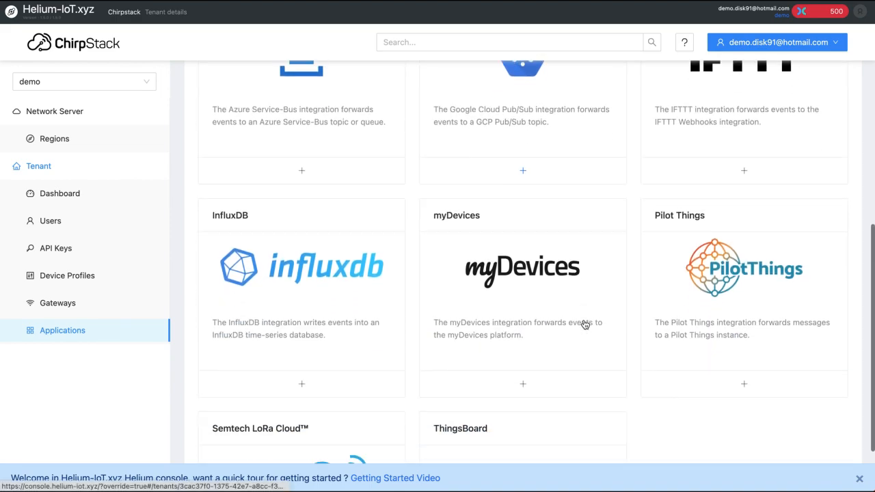
scroll(569, 290, up, 5)
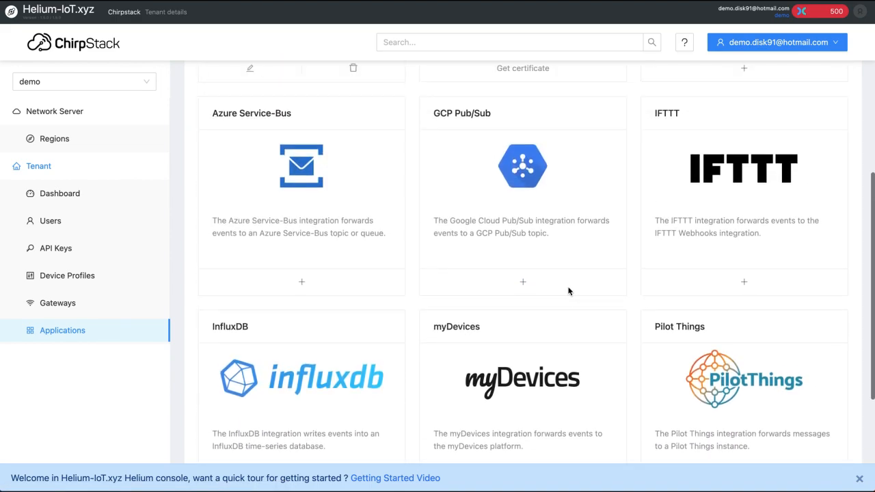
scroll(569, 292, up, 2)
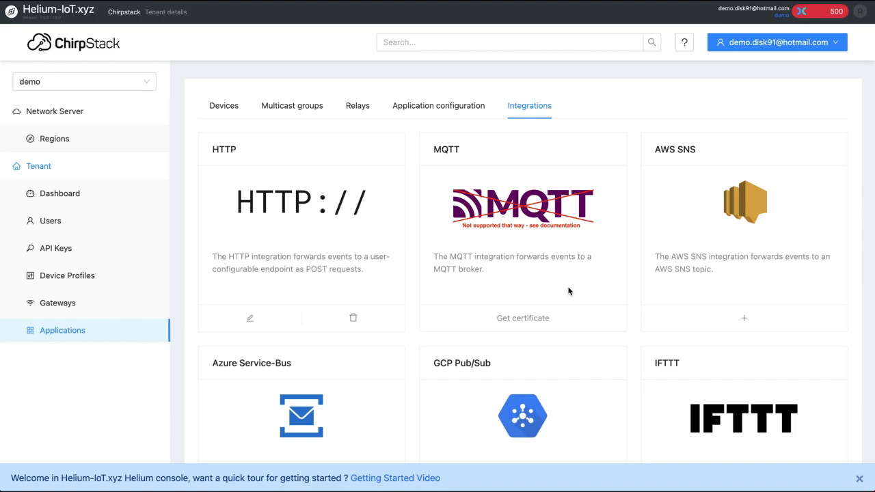
scroll(546, 287, up, 1)
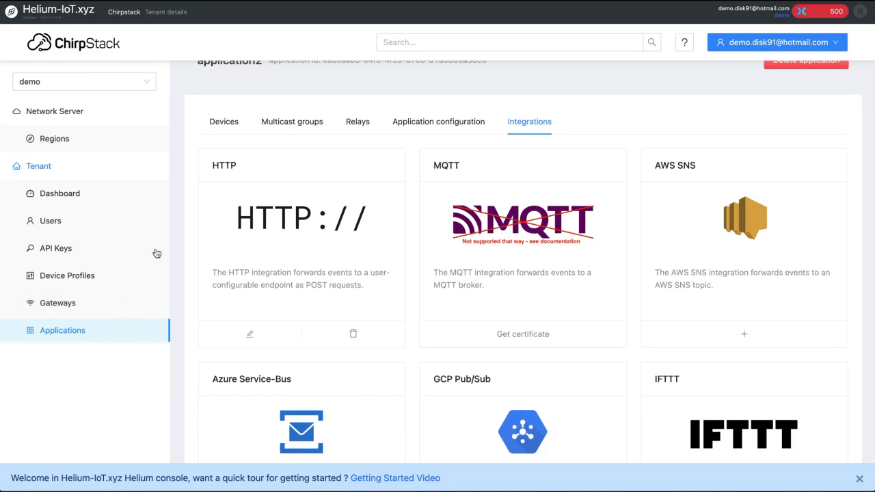
Show application2's device list, switch to the legacy Helium console and examine the labels and active state of all devices
click(224, 128)
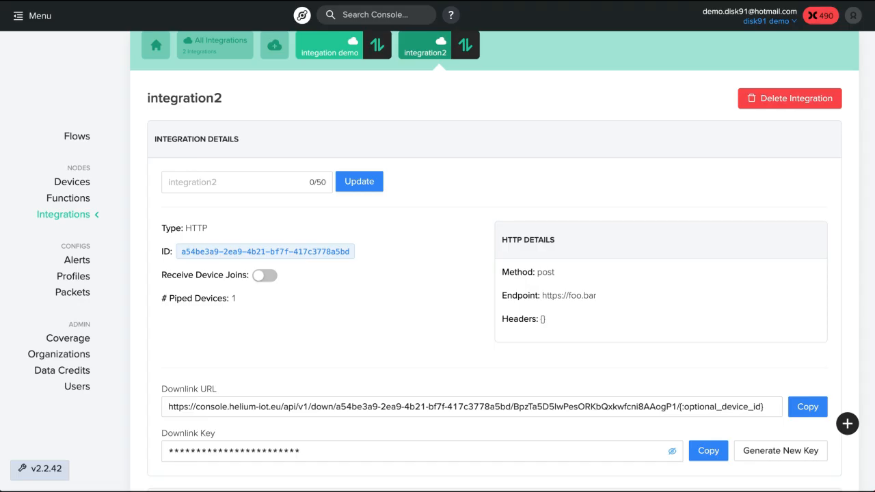
click(73, 183)
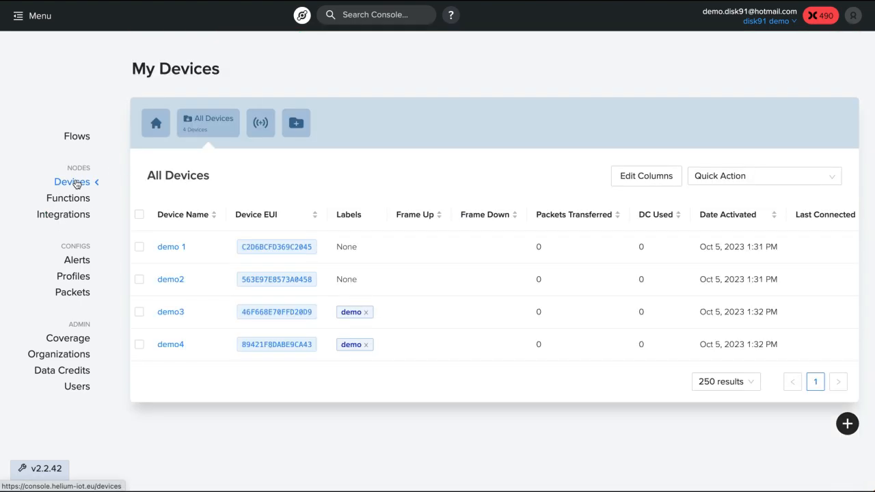
scroll(411, 262, right, 3)
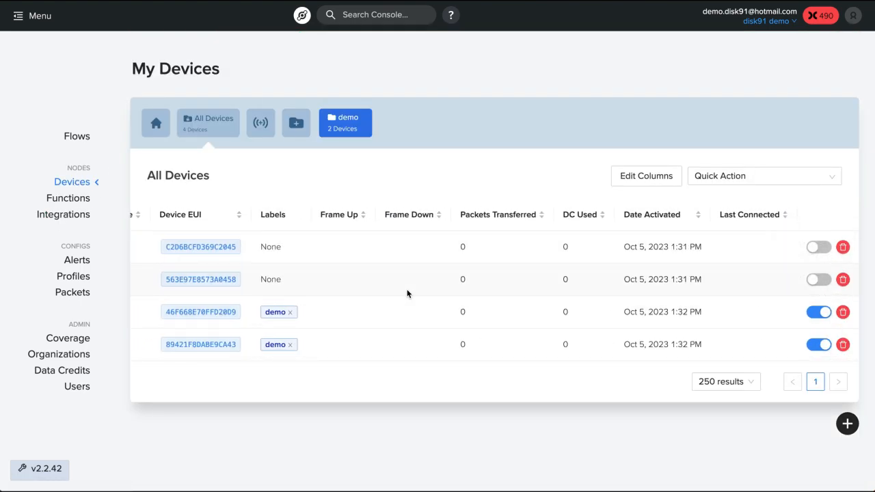
scroll(407, 294, left, 1)
scroll(406, 294, left, 1)
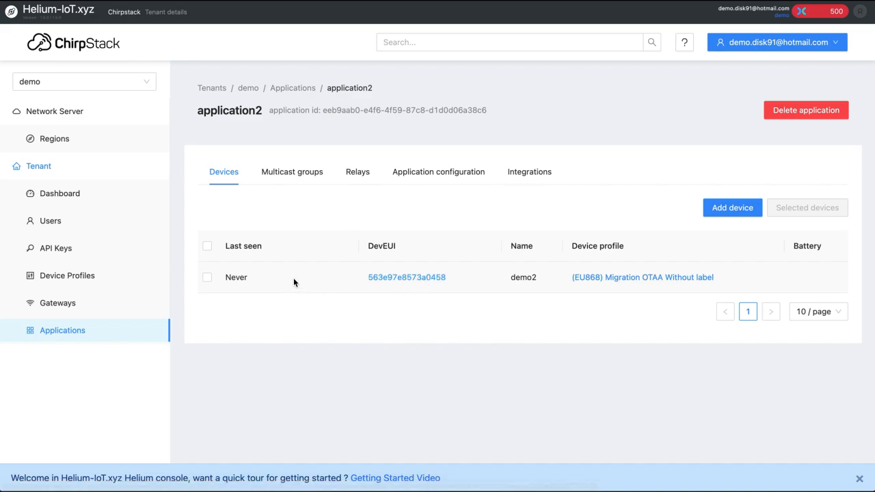
Back in ChirpStack, open the migrated demo2 device in application2 and examine its dashboard and device configuration
click(393, 278)
scroll(375, 325, down, 5)
scroll(371, 319, up, 5)
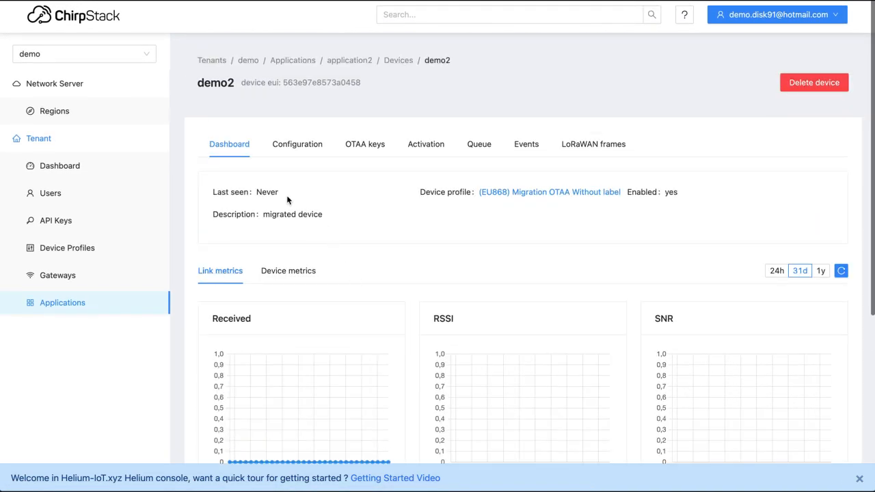
click(292, 150)
scroll(344, 264, down, 1)
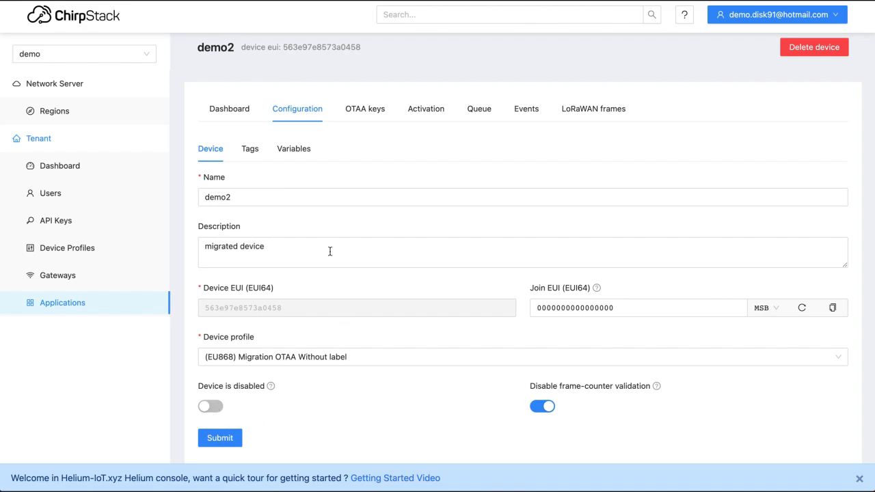
scroll(313, 110, up, 1)
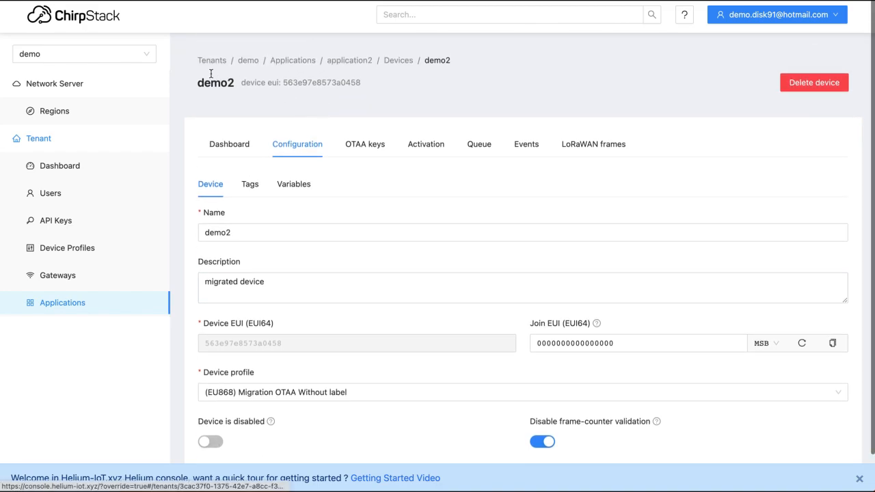